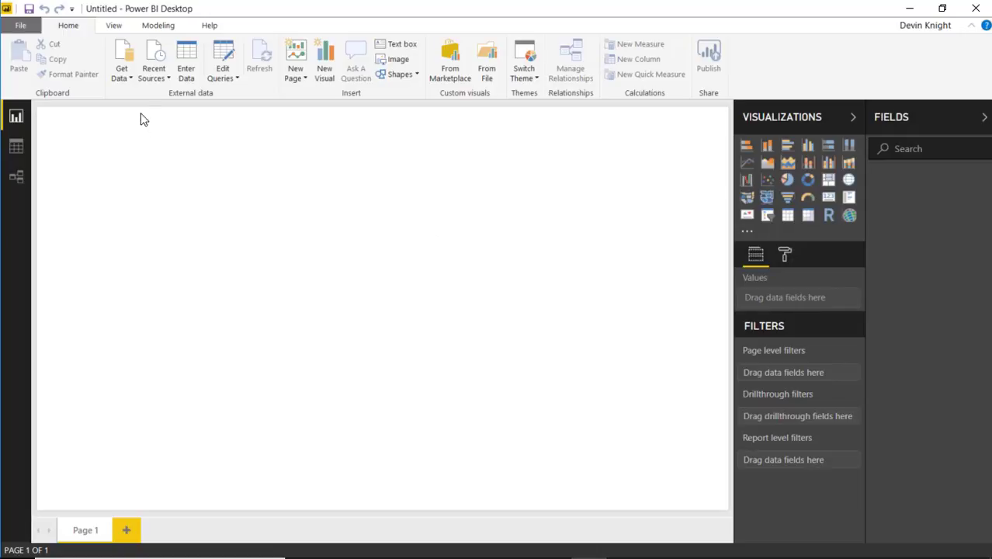
Connect to the Excel workbook Customer Complaints.xlsx in the Data folder as a data source.
{"action": "left_click", "coordinate": [124, 80]}
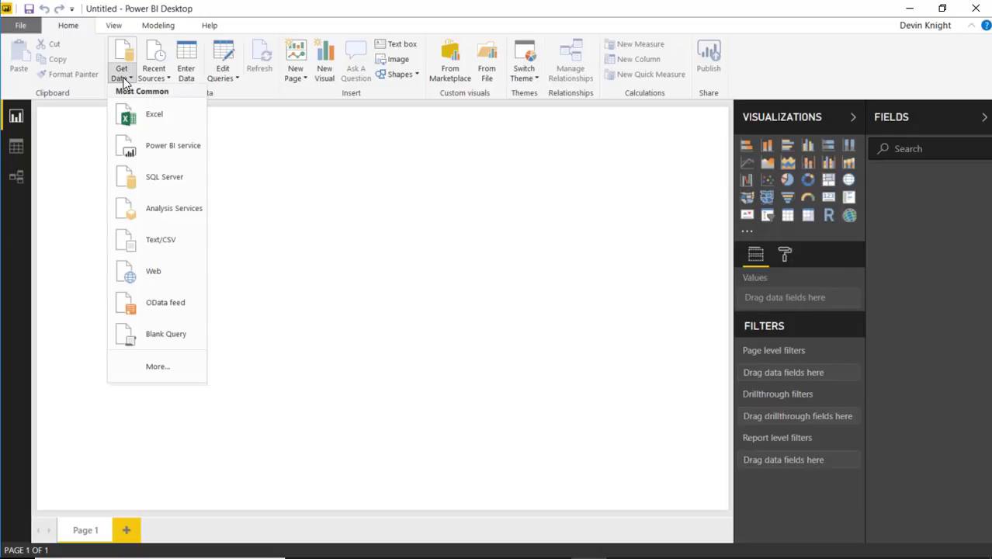
{"action": "left_click", "coordinate": [156, 117]}
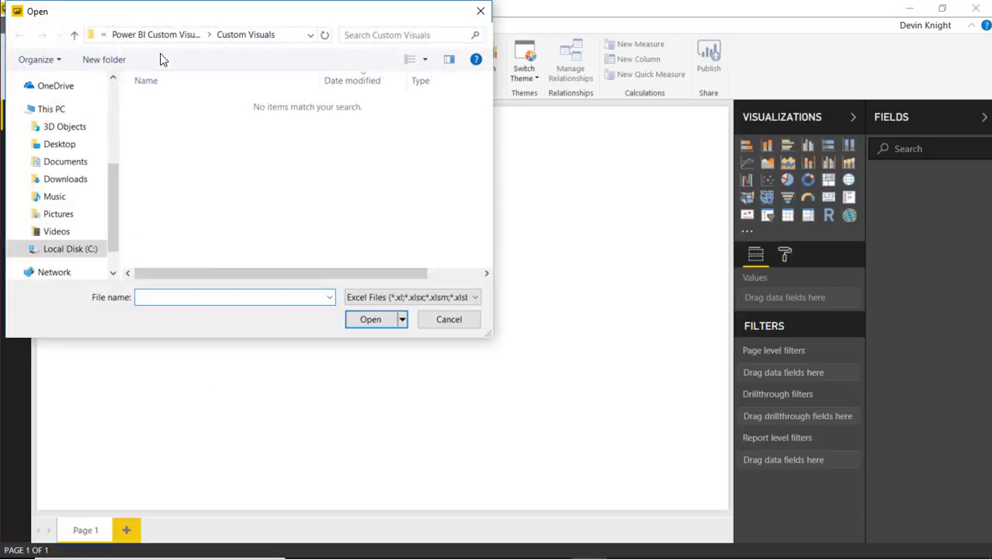
{"action": "left_click", "coordinate": [198, 36]}
{"action": "double_click", "coordinate": [157, 118]}
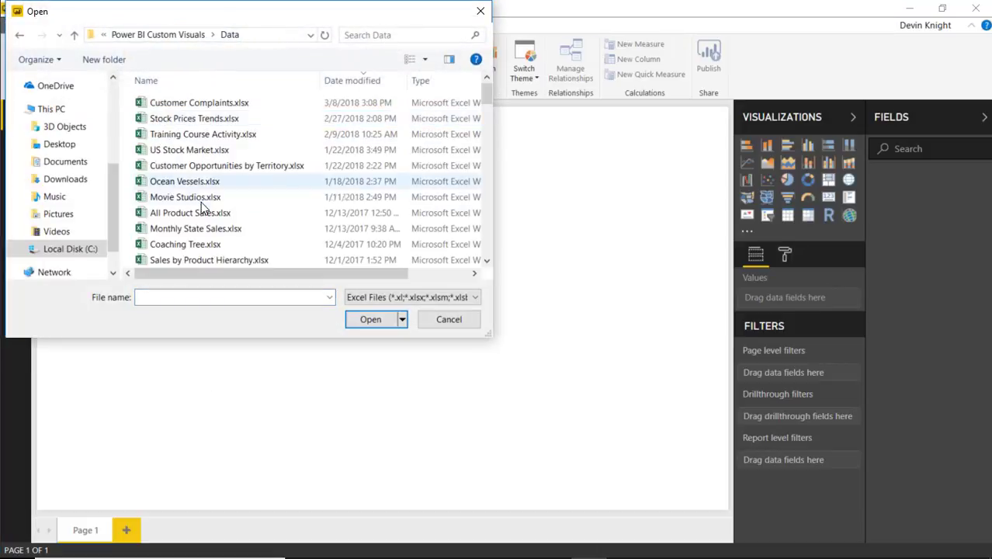
{"action": "double_click", "coordinate": [189, 105]}
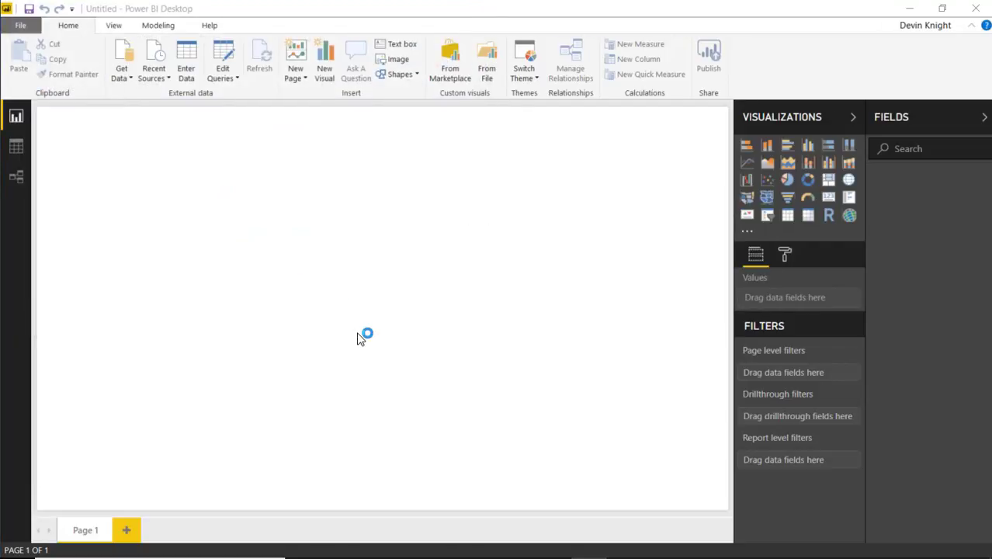
Select the Complaints sheet, check its columns through to Longitude in the preview, and load it into the report.
{"action": "left_click", "coordinate": [221, 164]}
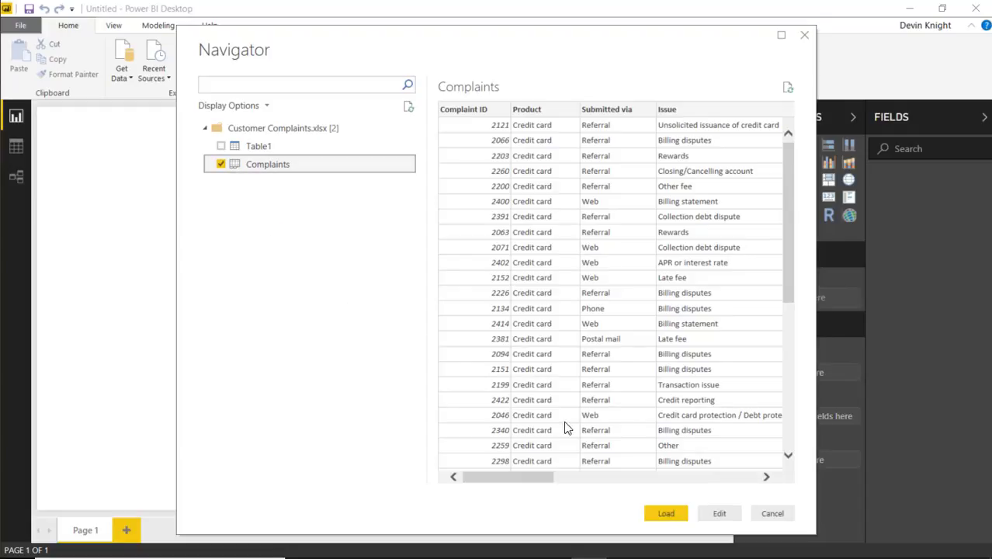
{"action": "left_click_drag", "start_coordinate": [549, 483], "coordinate": [810, 487]}
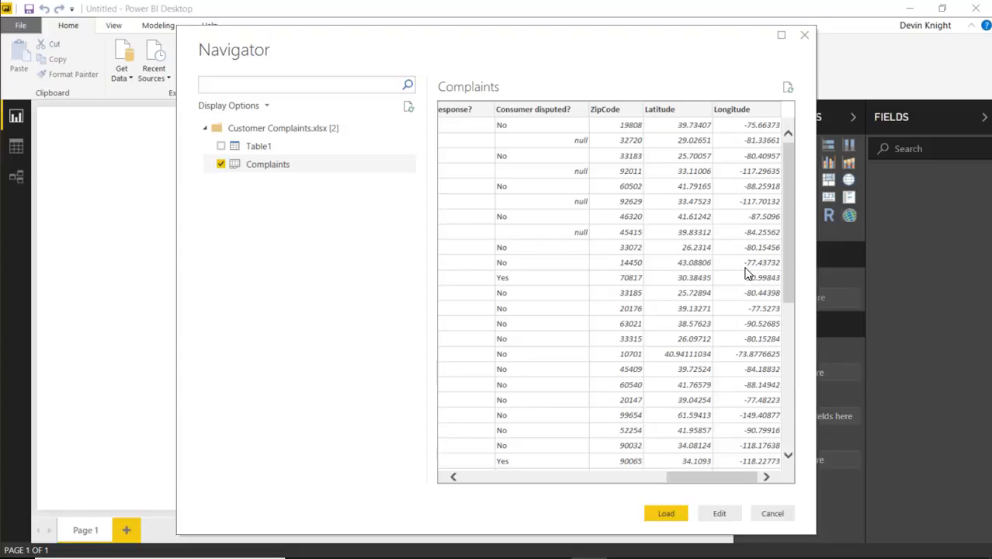
{"action": "left_click", "coordinate": [658, 514]}
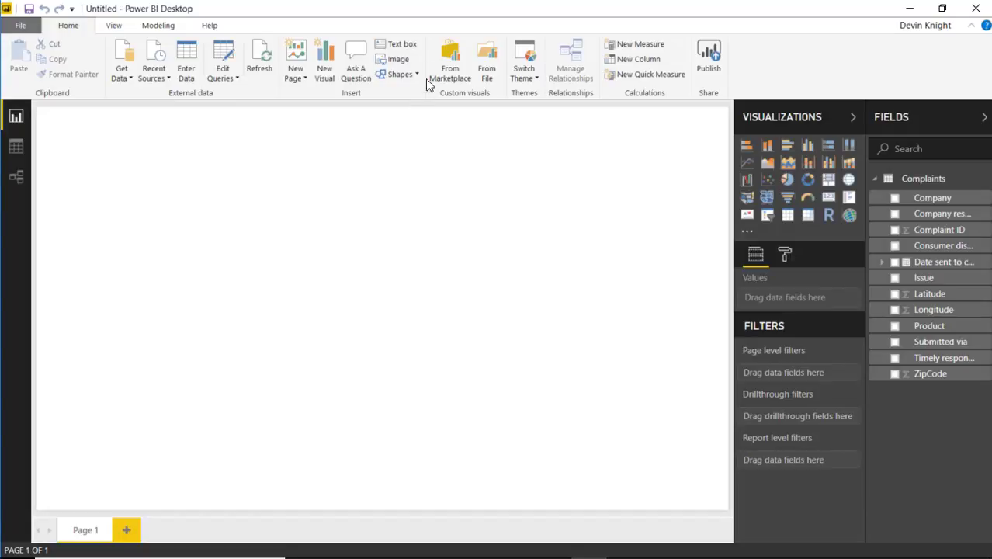
Search the custom visuals marketplace for mapbox and import Mapbox Visual (Preview) into the report.
{"action": "left_click", "coordinate": [747, 233]}
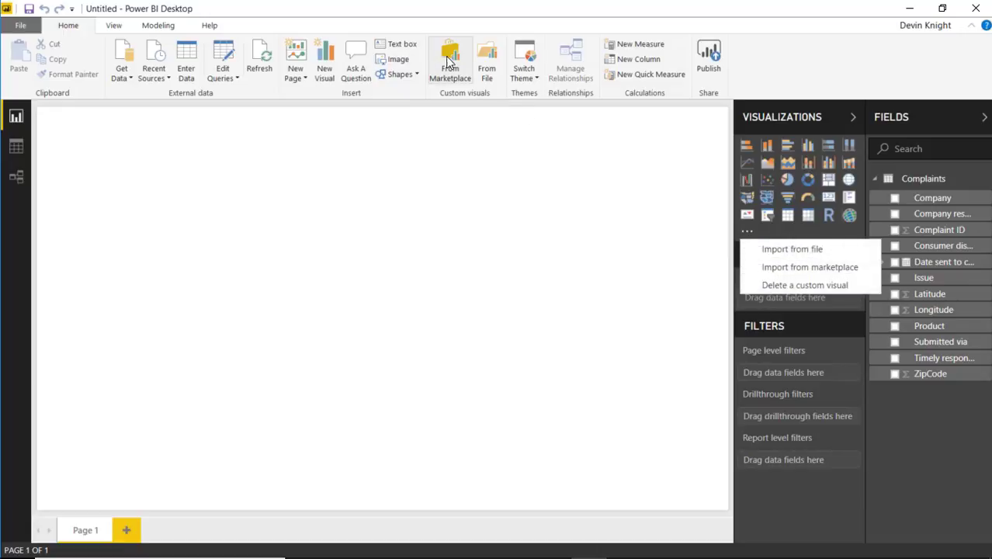
{"action": "left_click", "coordinate": [433, 78]}
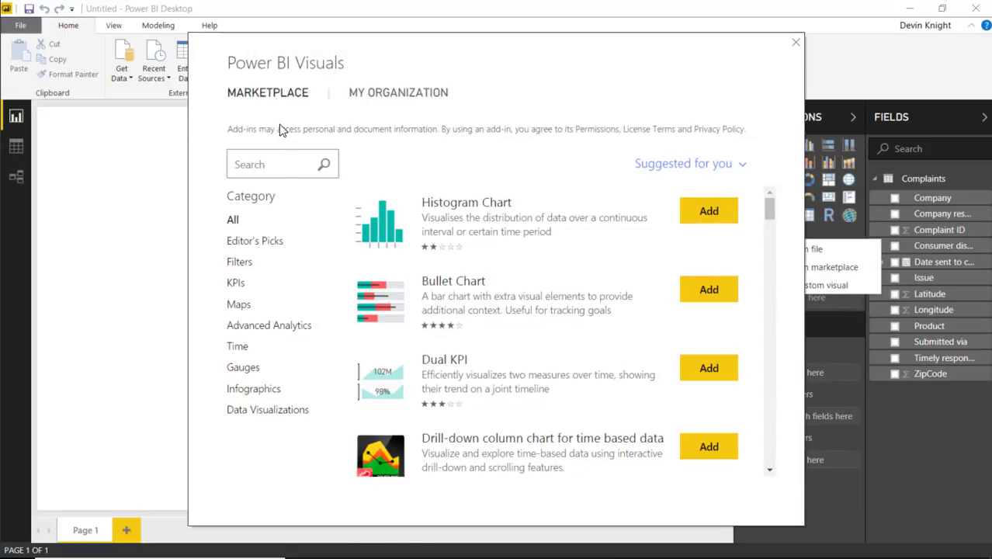
{"action": "left_click", "coordinate": [277, 163]}
{"action": "type", "text": "mapbox"}
{"action": "key", "text": "Return"}
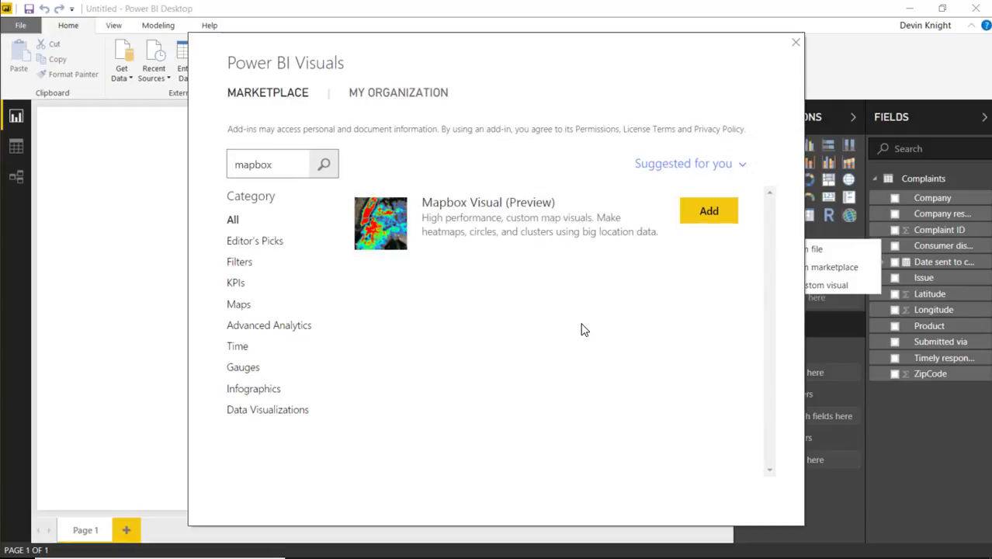
{"action": "left_click", "coordinate": [709, 211]}
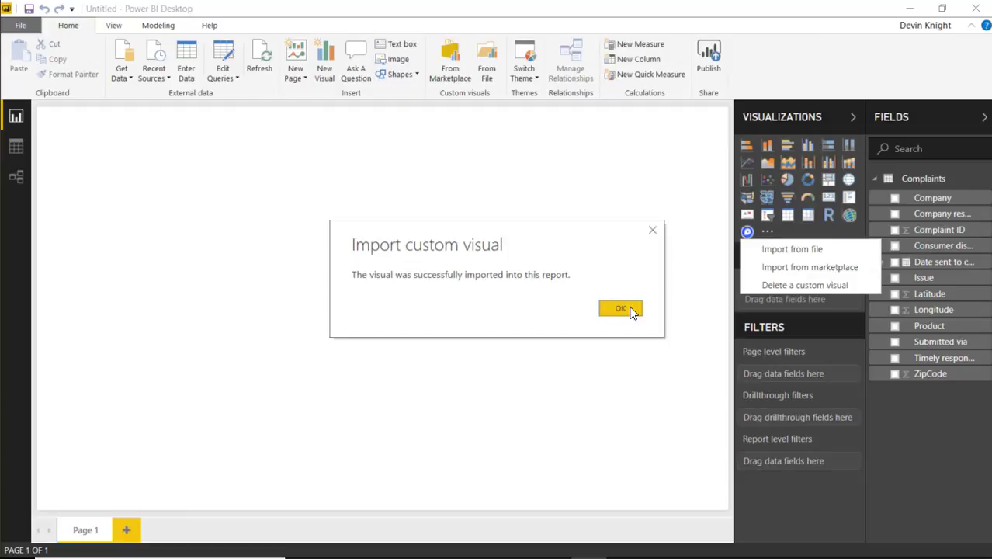
{"action": "left_click", "coordinate": [621, 308]}
{"action": "left_click", "coordinate": [703, 289]}
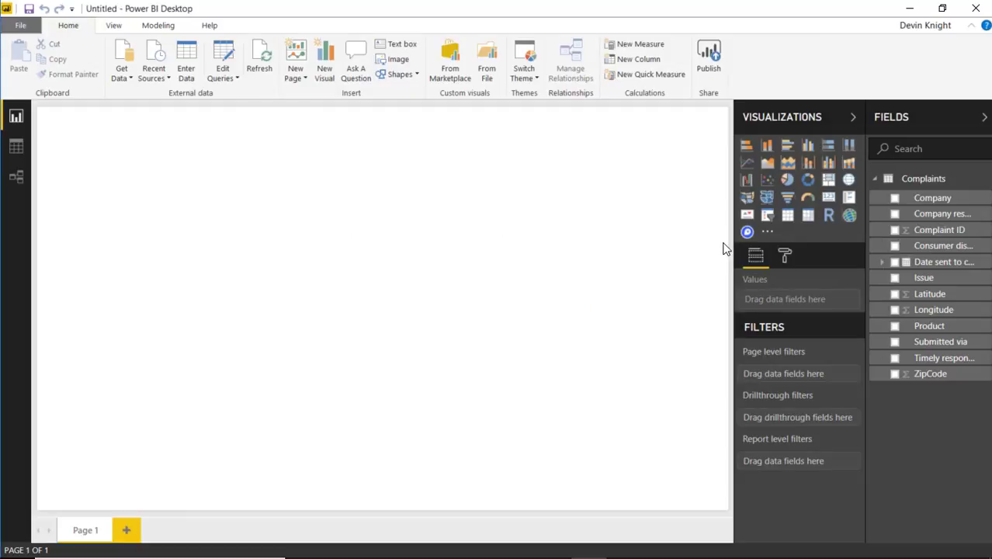
Add a Mapbox Visual to Page 1 and enlarge it to fill the whole report canvas.
{"action": "left_click", "coordinate": [746, 232]}
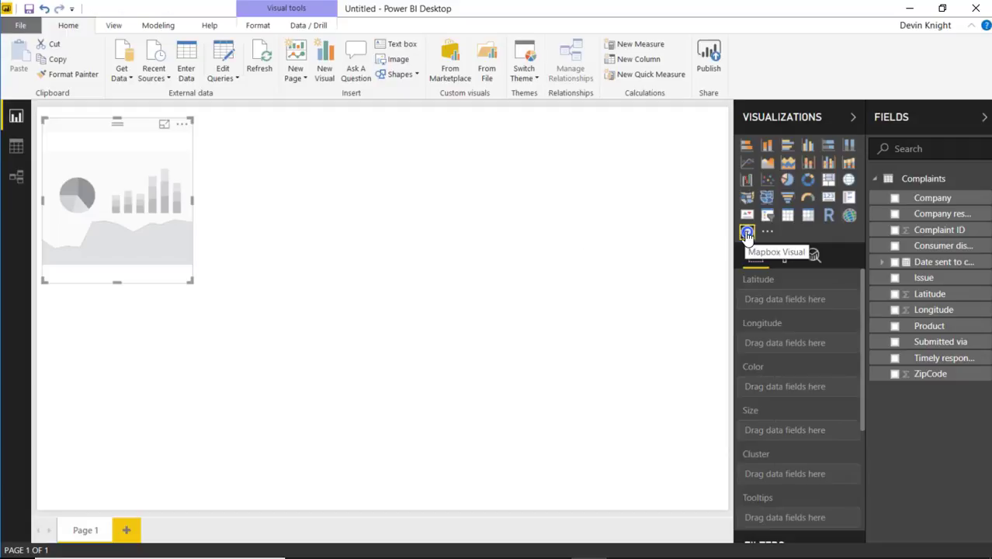
{"action": "left_click_drag", "start_coordinate": [176, 158], "coordinate": [129, 107]}
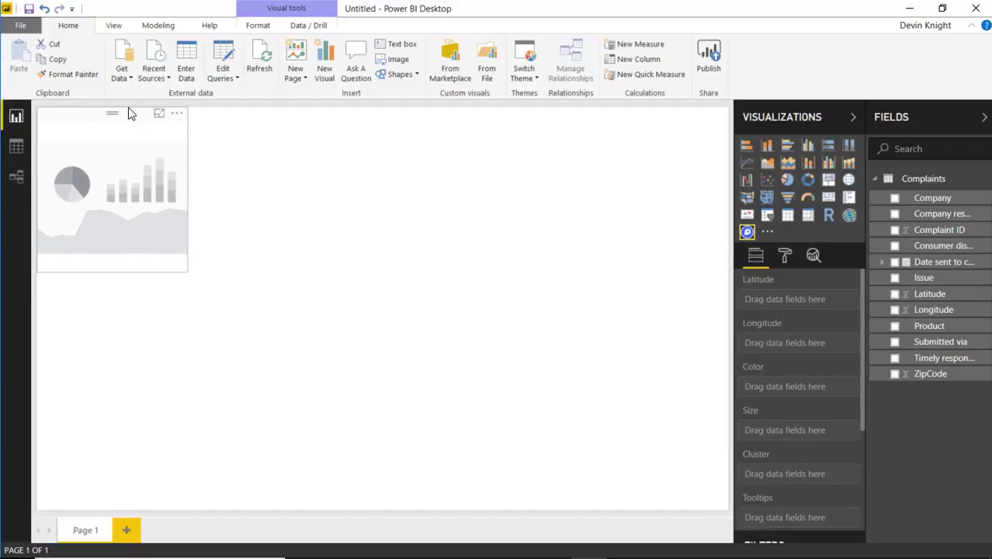
{"action": "left_click_drag", "start_coordinate": [185, 269], "coordinate": [748, 508]}
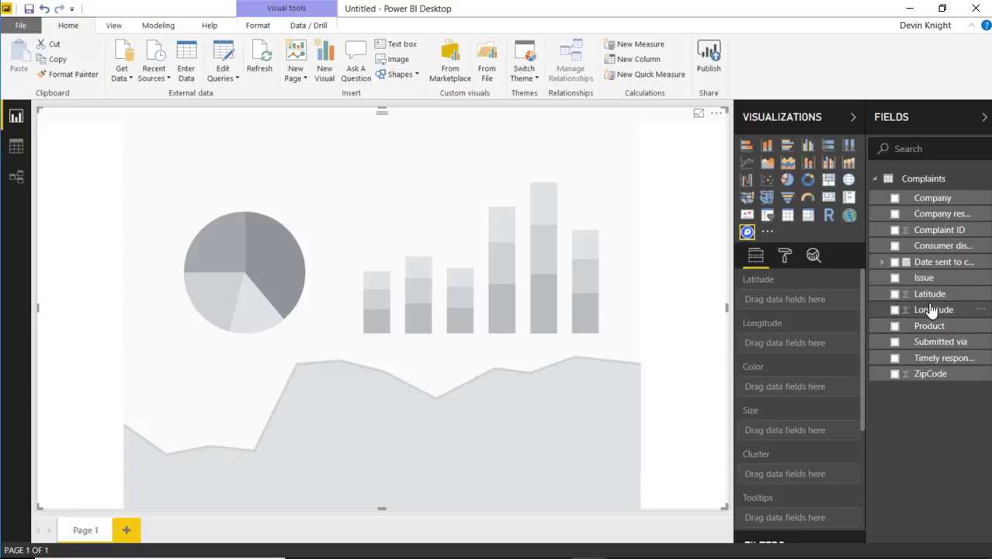
{"action": "left_click_drag", "start_coordinate": [927, 310], "coordinate": [892, 471]}
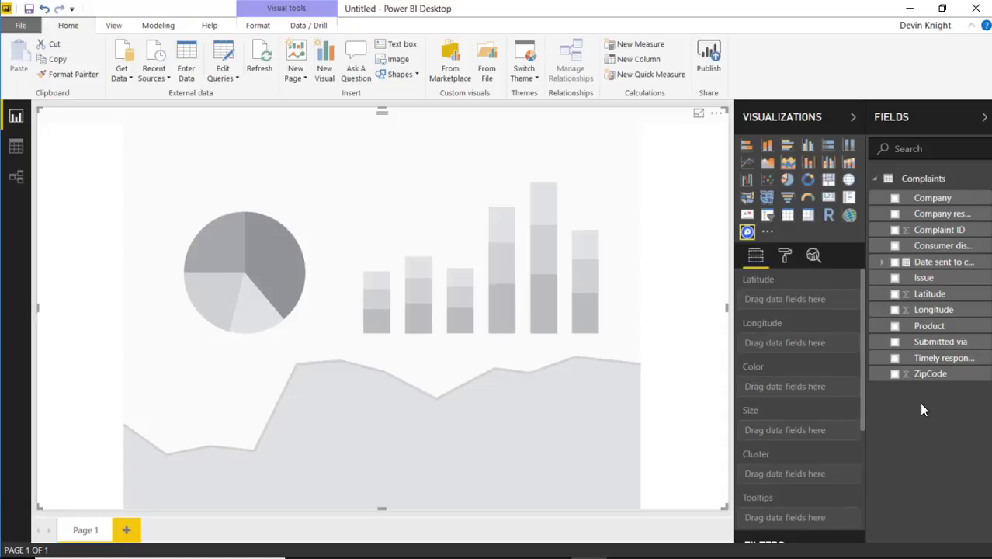
Set the Latitude field's default summarization to Don't summarize and its data category to Latitude.
{"action": "left_click", "coordinate": [941, 303]}
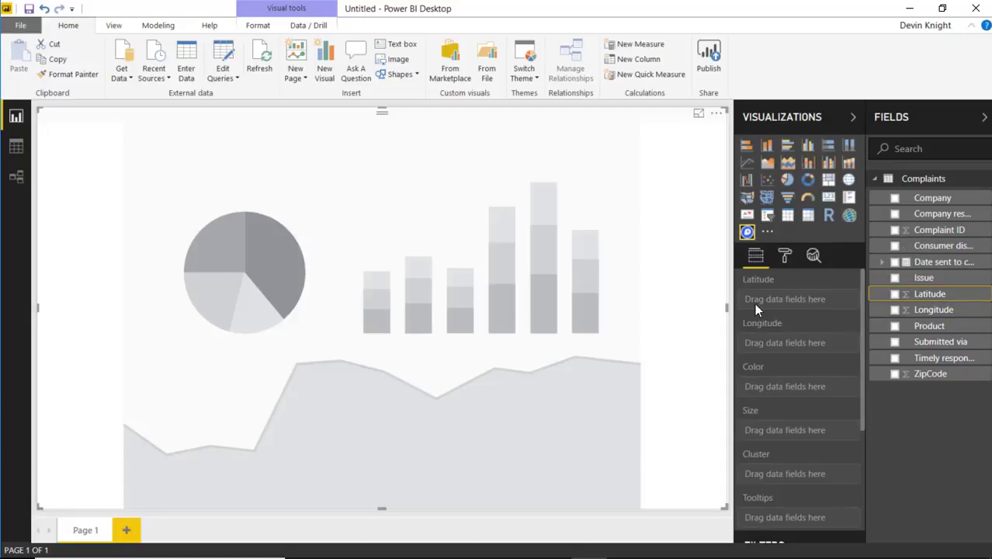
{"action": "left_click", "coordinate": [159, 25]}
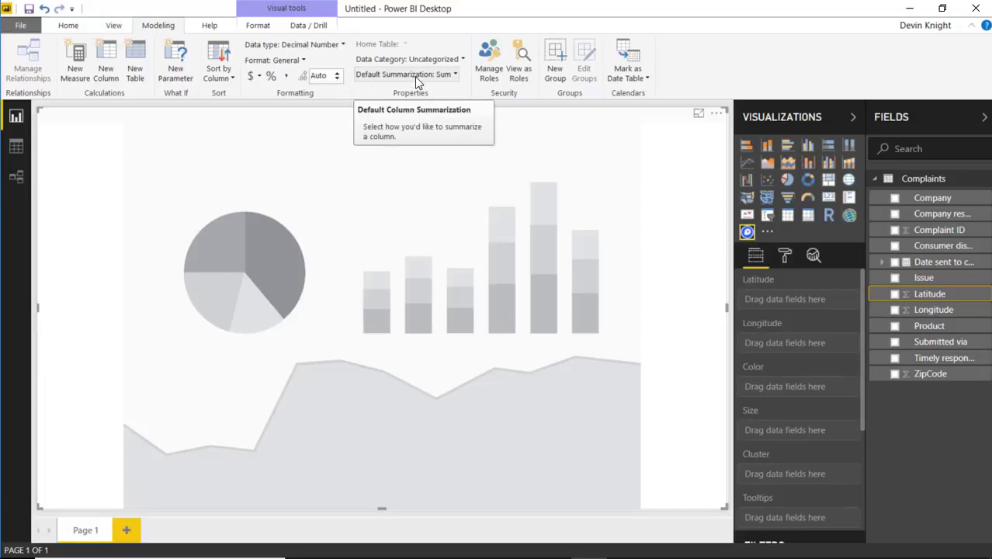
{"action": "left_click", "coordinate": [452, 76]}
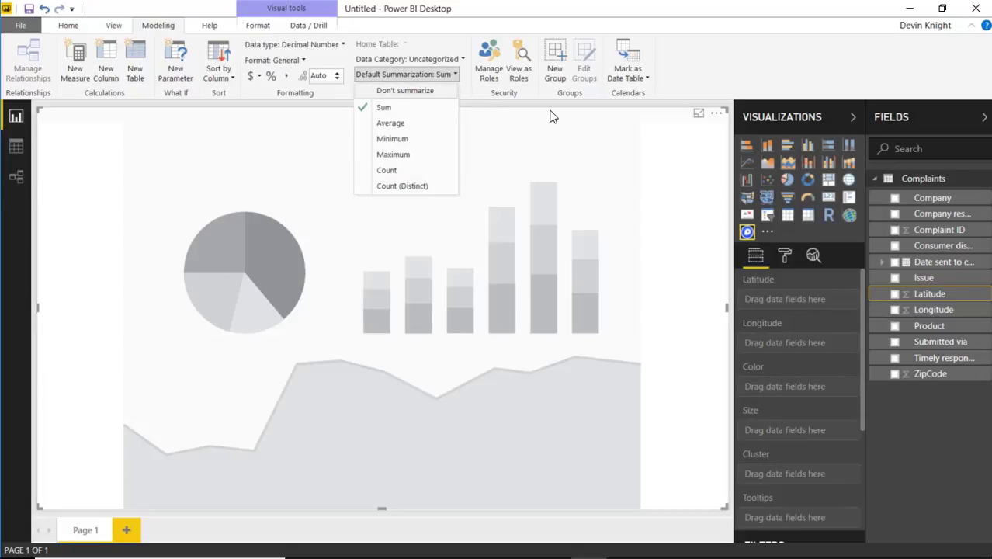
{"action": "left_click", "coordinate": [419, 91]}
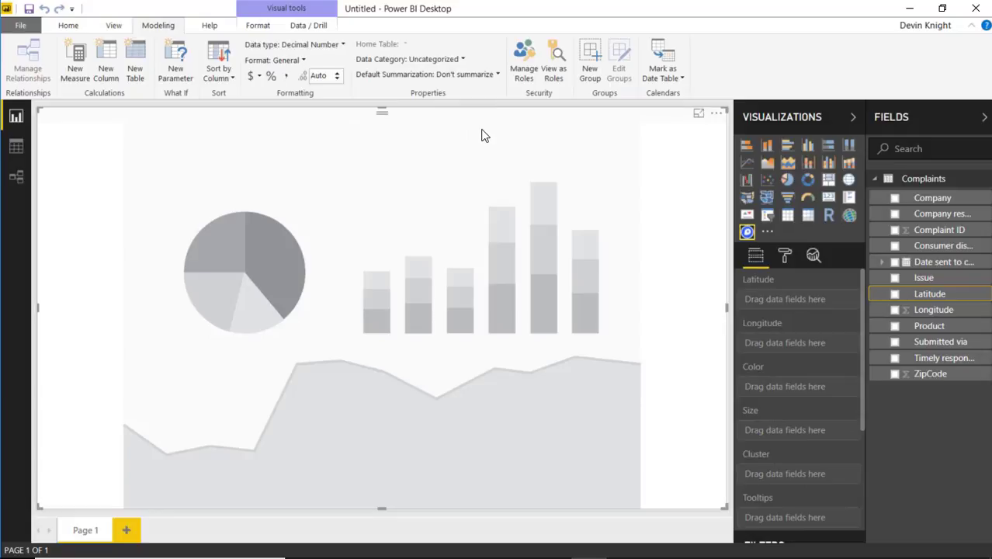
{"action": "left_click", "coordinate": [464, 60]}
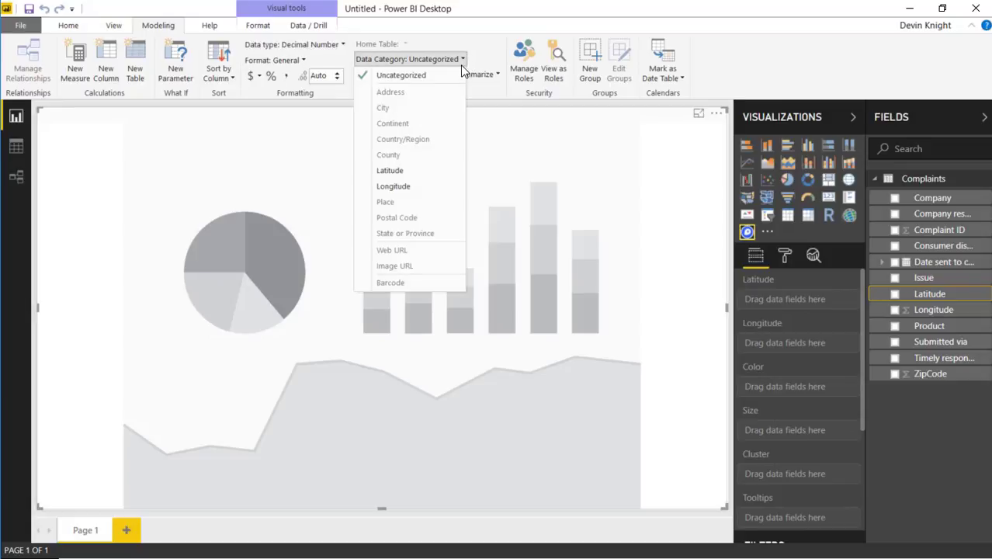
{"action": "left_click", "coordinate": [419, 170]}
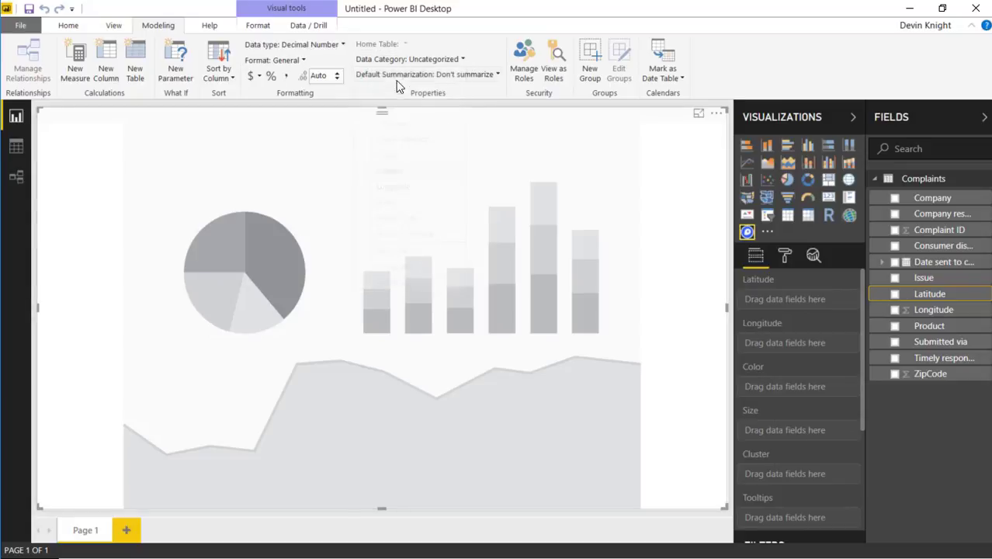
Set the Longitude field's default summarization to Don't summarize and its data category to Longitude.
{"action": "left_click", "coordinate": [925, 312]}
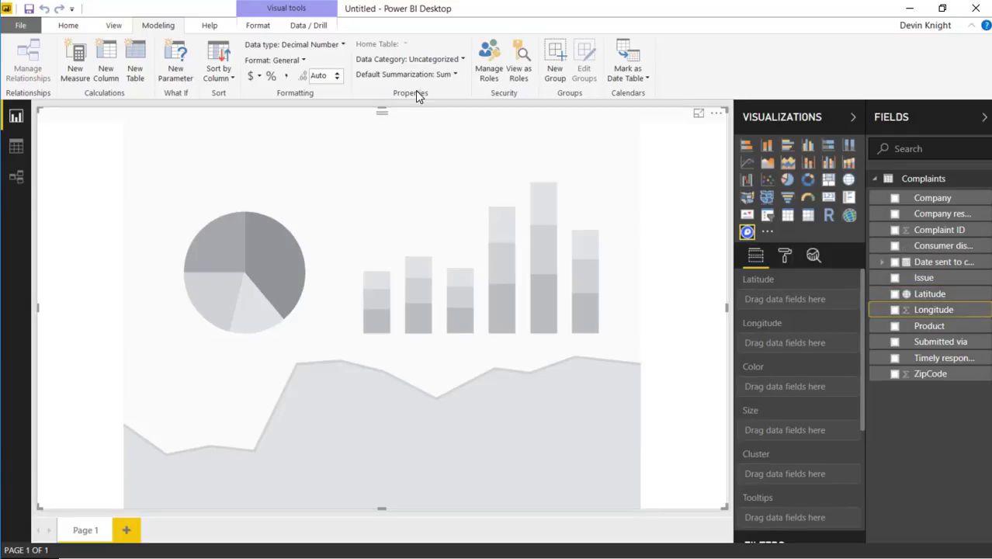
{"action": "left_click", "coordinate": [442, 74]}
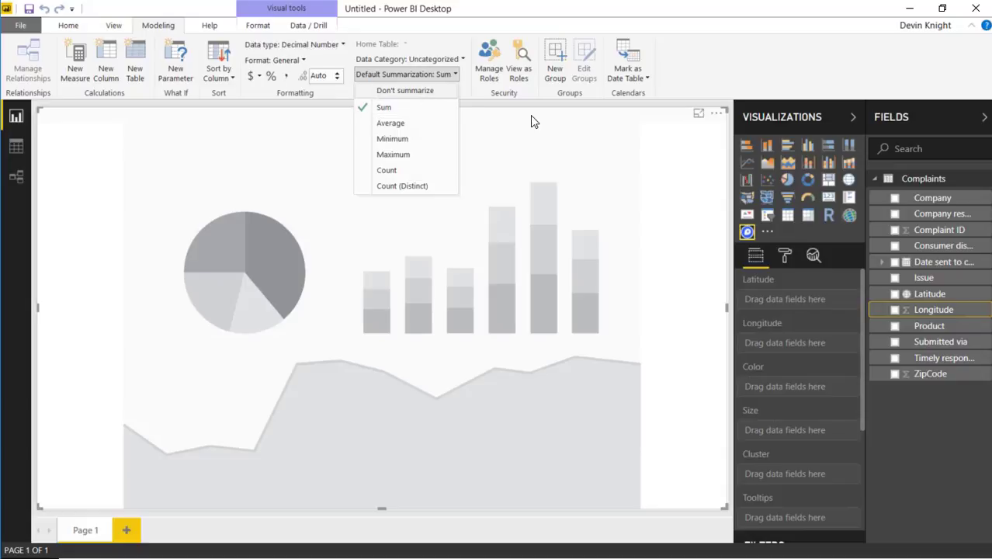
{"action": "left_click", "coordinate": [405, 90]}
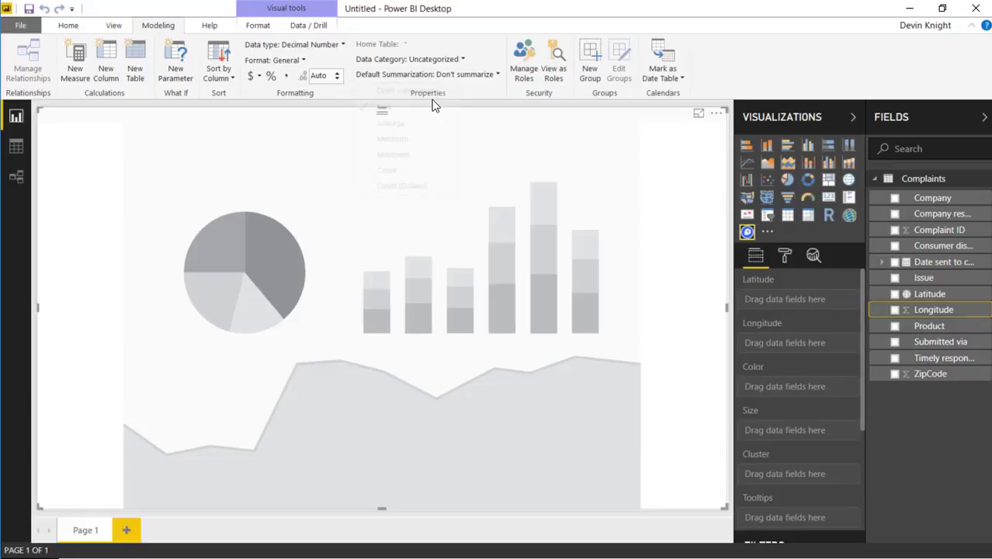
{"action": "left_click", "coordinate": [461, 60]}
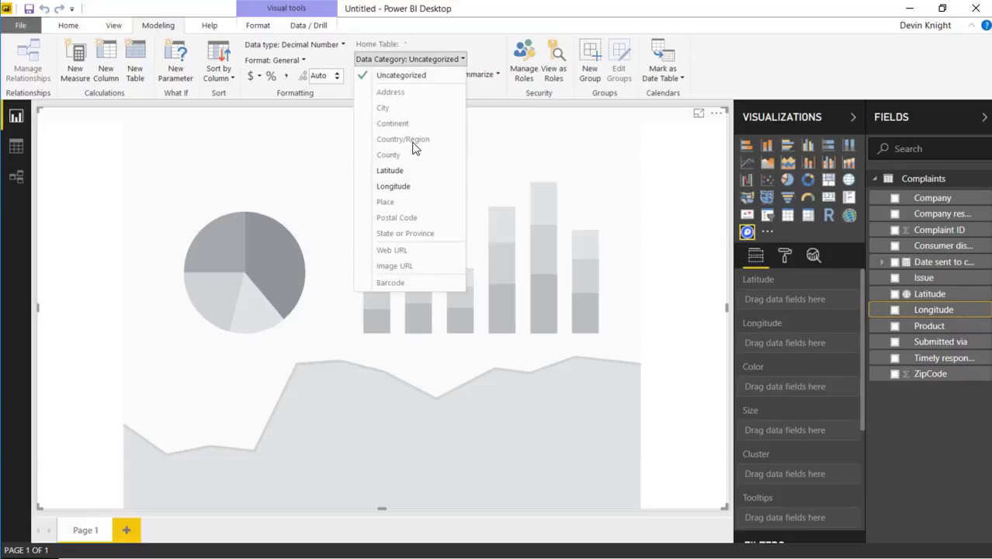
{"action": "left_click", "coordinate": [392, 186]}
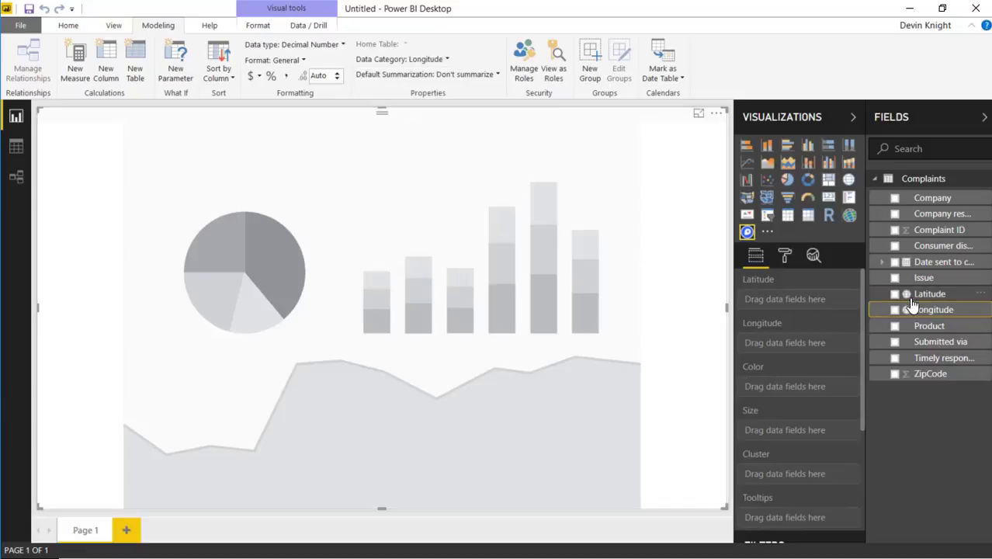
Assign the Latitude and Longitude fields to the matching Latitude and Longitude roles of the Mapbox visual.
{"action": "left_click_drag", "start_coordinate": [925, 295], "coordinate": [808, 301]}
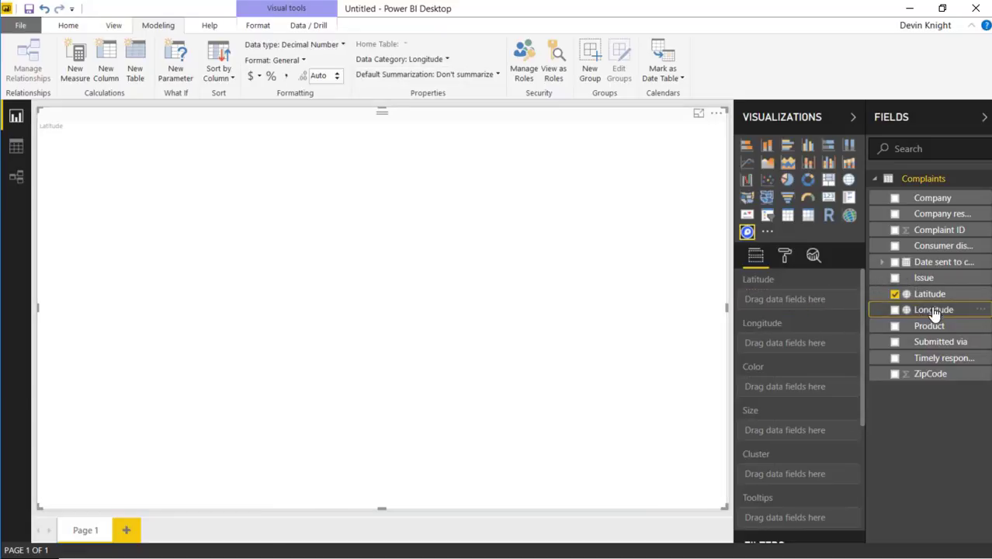
{"action": "left_click_drag", "start_coordinate": [935, 313], "coordinate": [815, 350]}
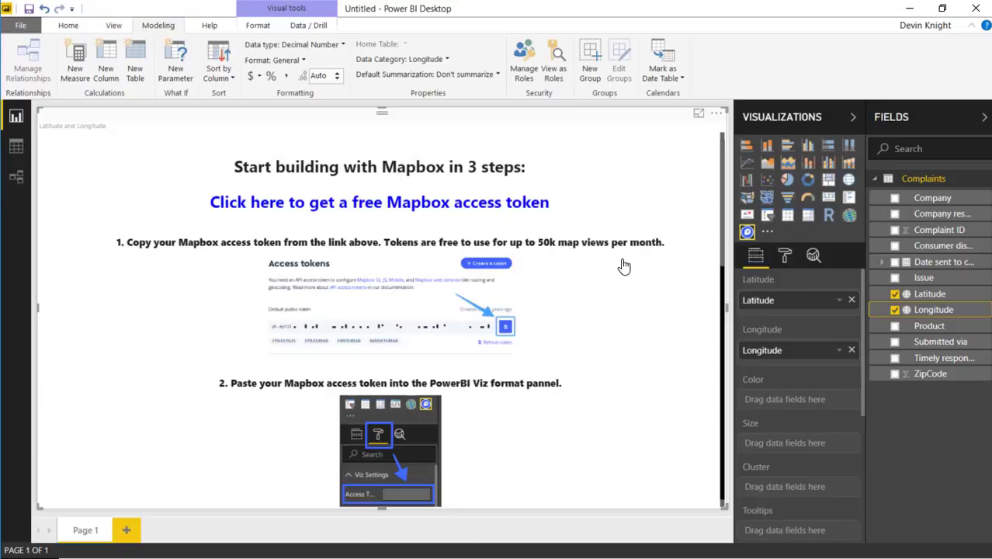
Follow the visual's link to the Mapbox access tokens page in the browser, copy the default public token, and return to the setup instructions in Power BI Desktop.
{"action": "left_click", "coordinate": [286, 205]}
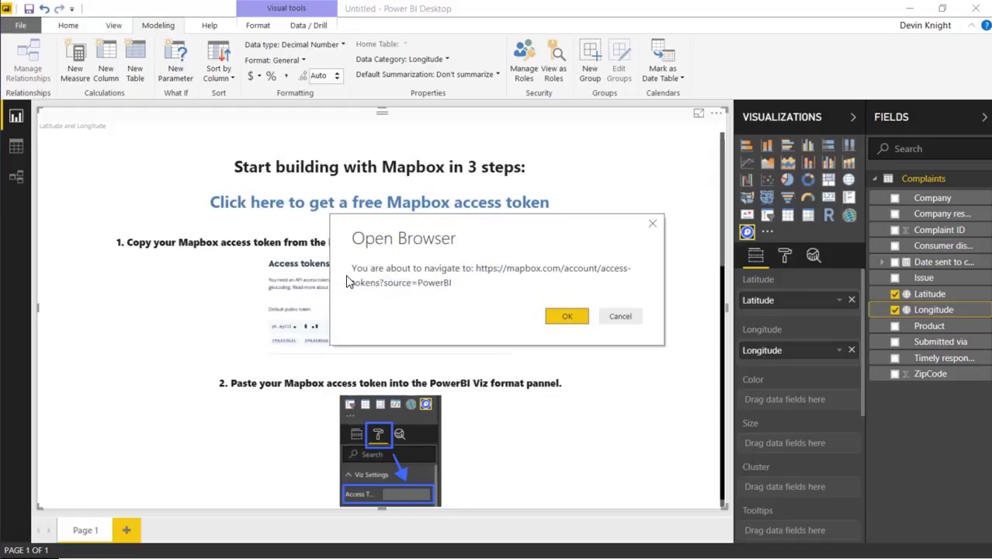
{"action": "left_click", "coordinate": [562, 319]}
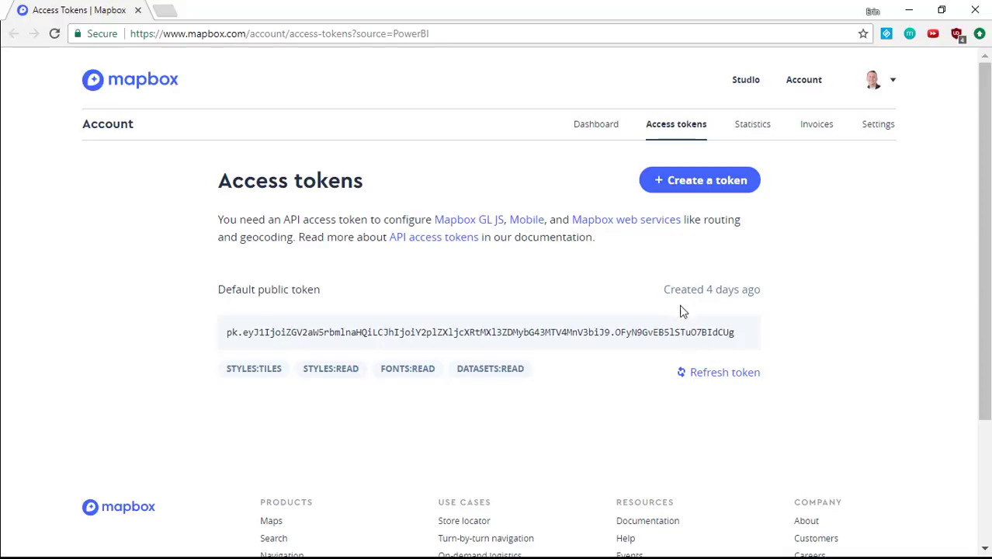
{"action": "left_click_drag", "start_coordinate": [736, 335], "coordinate": [661, 344]}
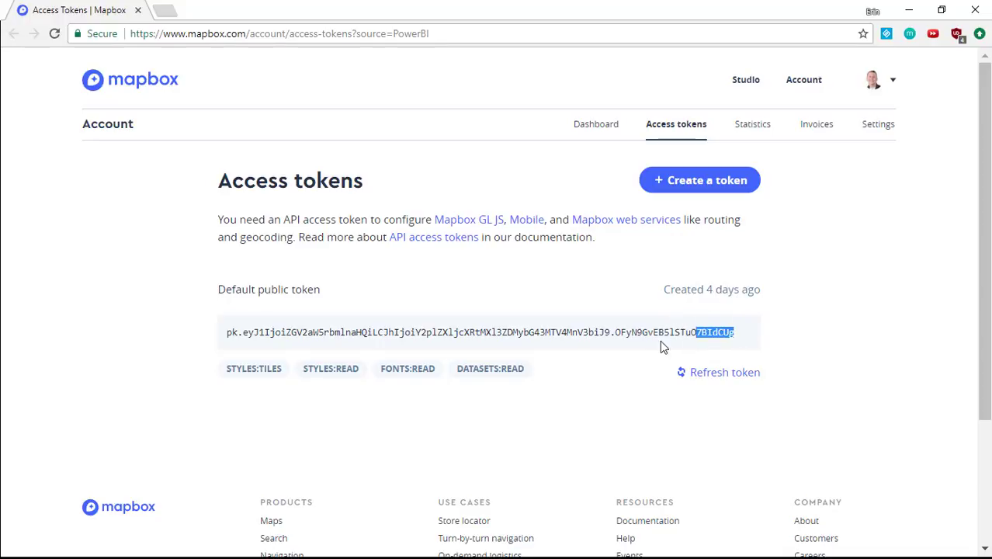
{"action": "left_click_drag", "start_coordinate": [596, 351], "coordinate": [195, 344]}
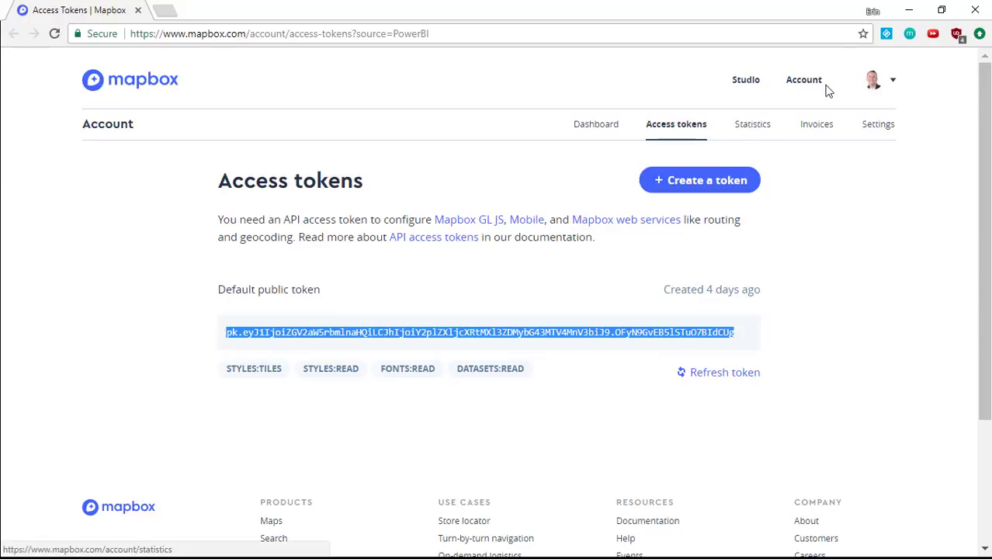
{"action": "left_click", "coordinate": [909, 10]}
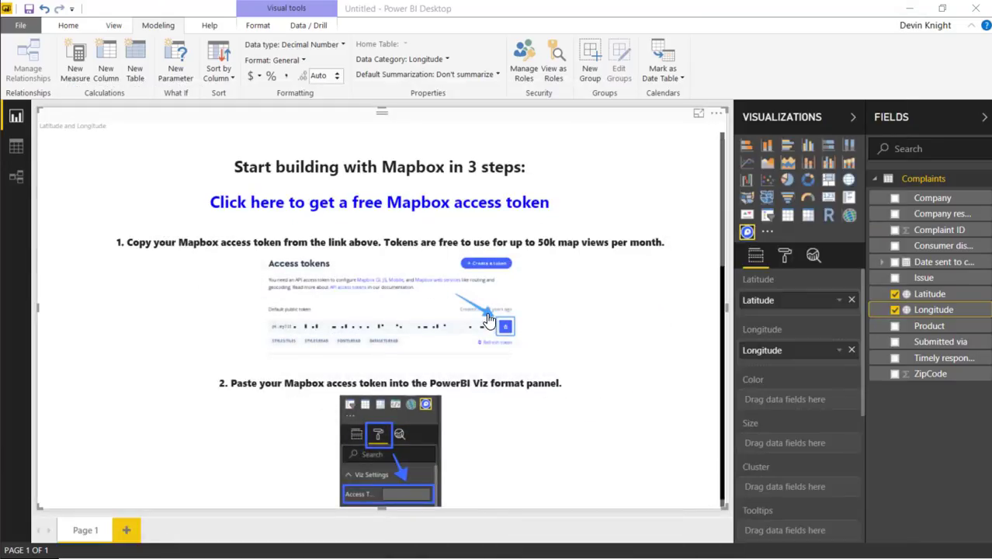
{"action": "scroll", "coordinate": [442, 458], "scroll_direction": "down", "scroll_amount": 3}
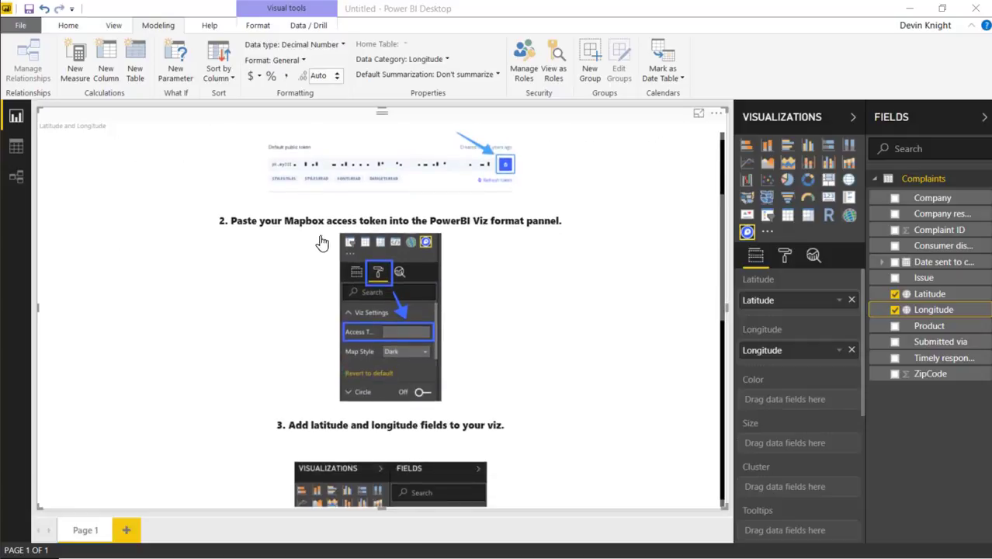
Paste the copied Mapbox access token into the visual's Access Token format setting.
{"action": "scroll", "coordinate": [420, 331], "scroll_direction": "down", "scroll_amount": 2}
{"action": "scroll", "coordinate": [403, 295], "scroll_direction": "up", "scroll_amount": 1}
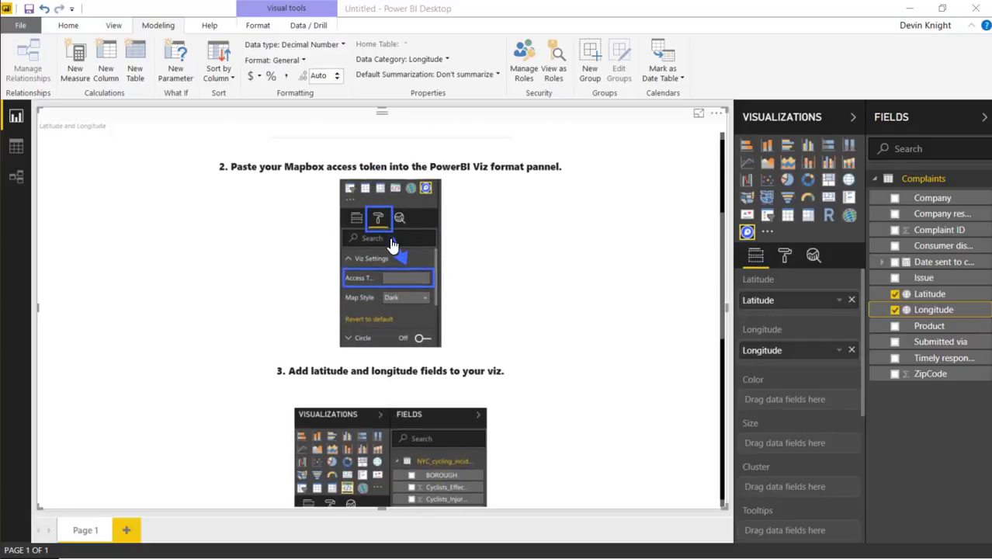
{"action": "left_click", "coordinate": [784, 255]}
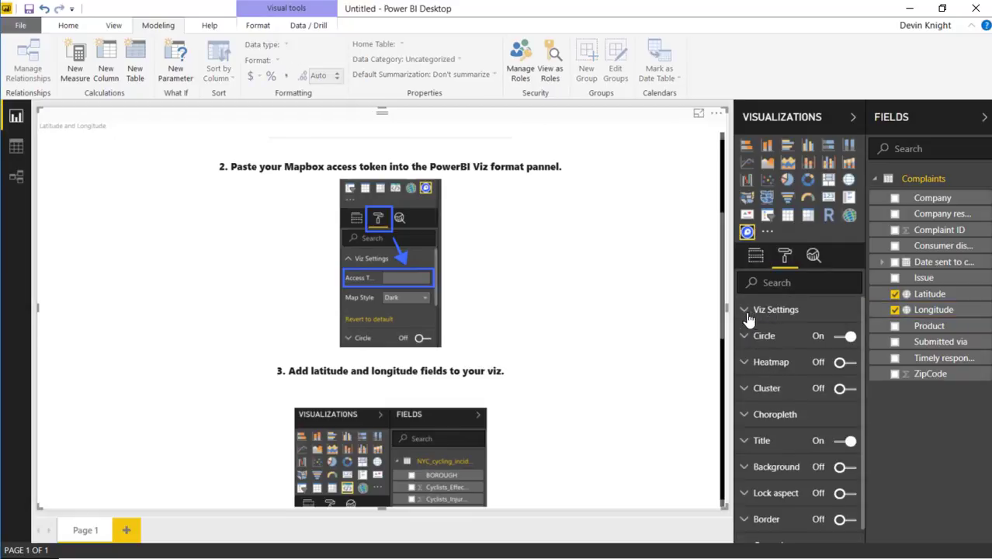
{"action": "left_click", "coordinate": [743, 312]}
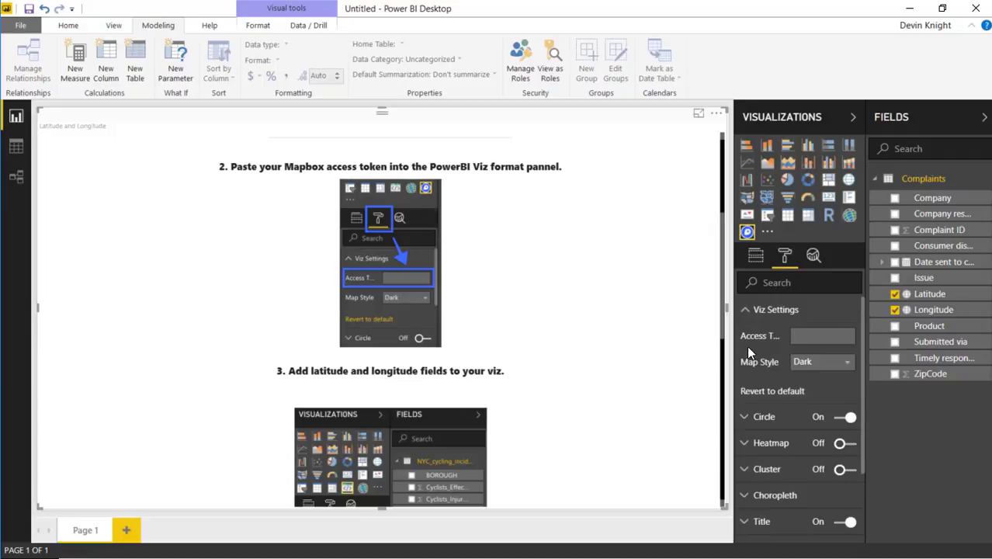
{"action": "key", "text": "ctrl+v"}
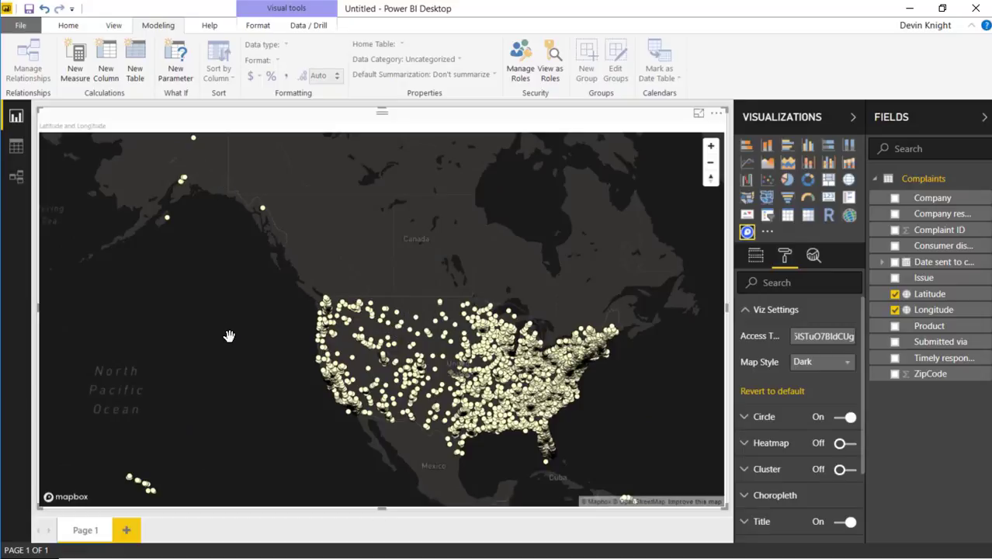
{"action": "left_click", "coordinate": [750, 311]}
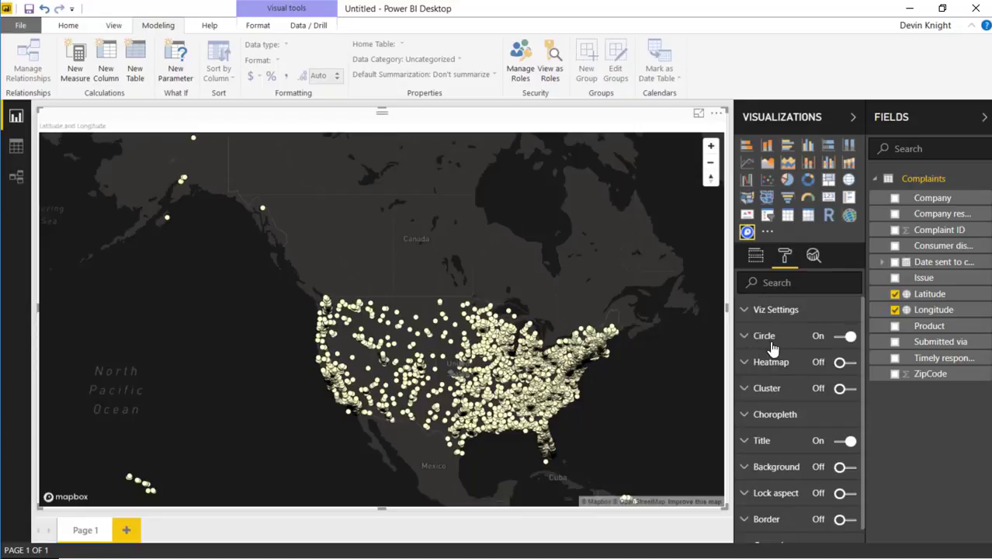
Try the Heatmap layer and the Cluster layer one at a time, and return to only the Circle layer.
{"action": "left_click", "coordinate": [846, 339]}
{"action": "left_click", "coordinate": [844, 363]}
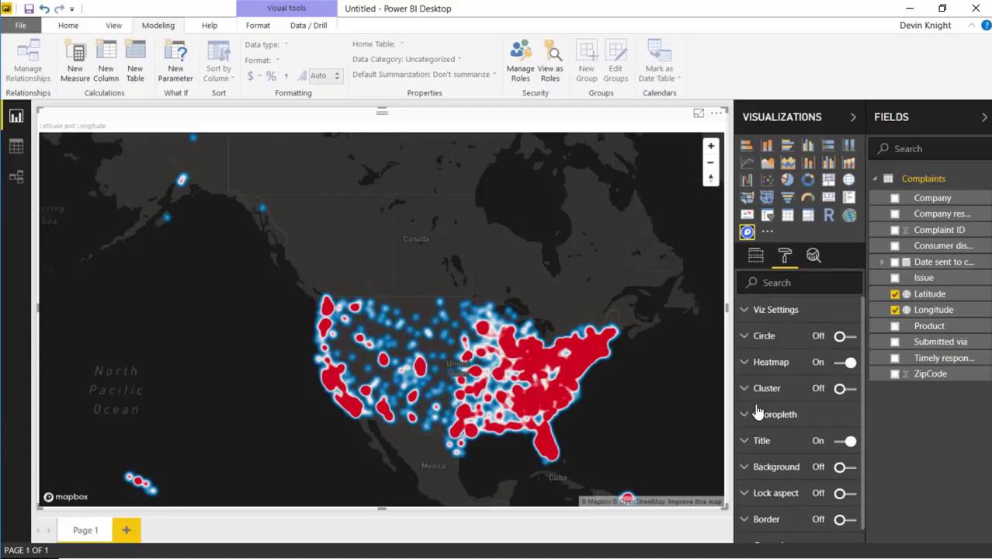
{"action": "left_click", "coordinate": [844, 362]}
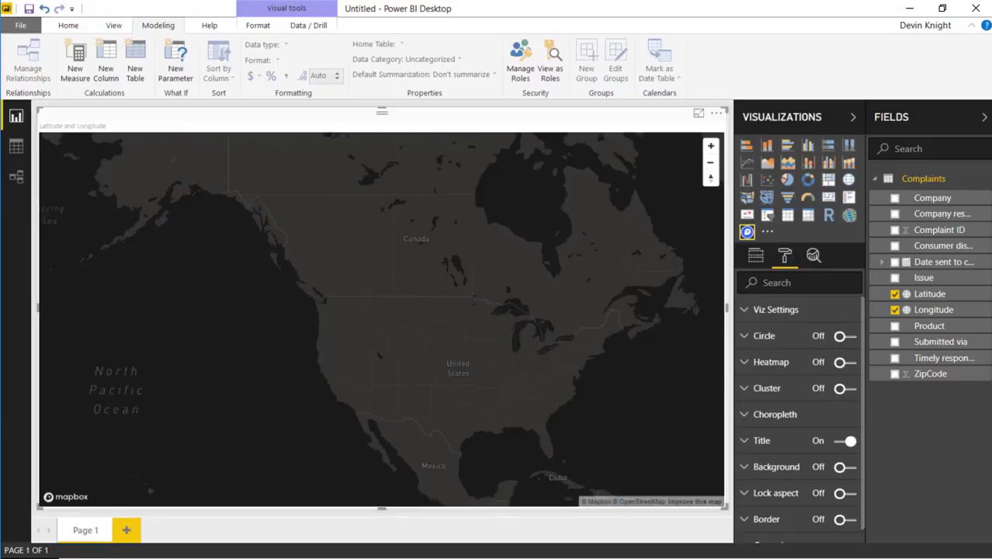
{"action": "left_click", "coordinate": [844, 388]}
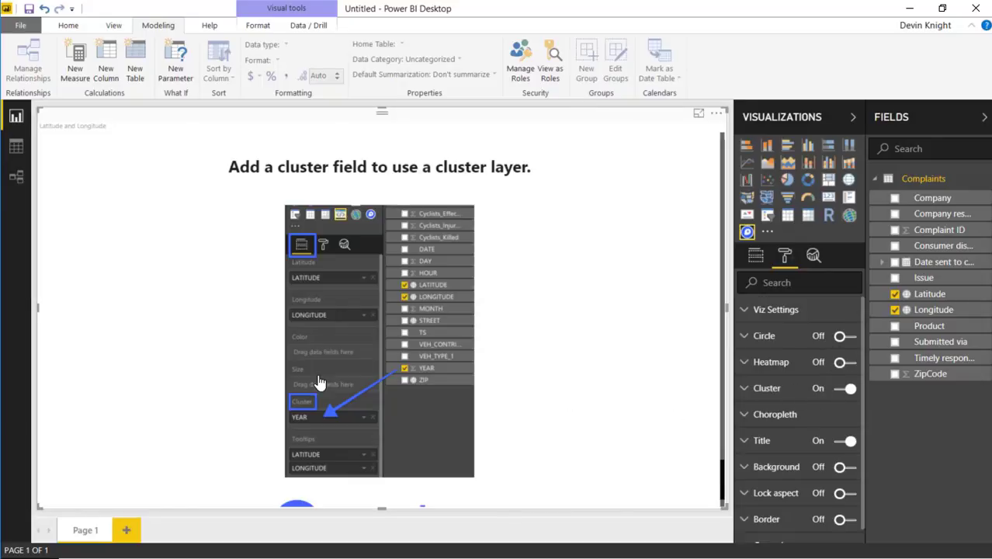
{"action": "left_click", "coordinate": [845, 336]}
{"action": "left_click", "coordinate": [844, 388]}
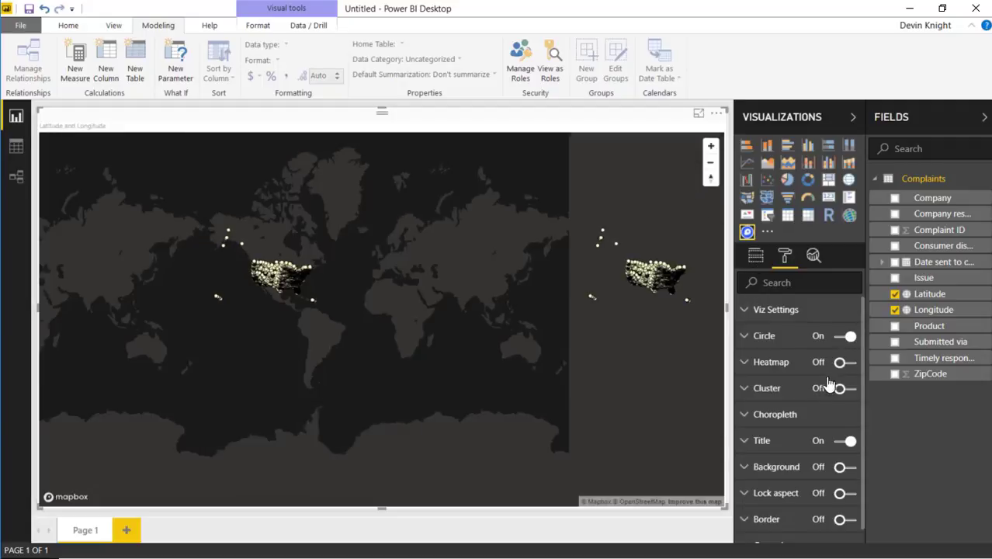
Try the Consumer disputed? field as the Color role of the Mapbox visual.
{"action": "left_click", "coordinate": [759, 260]}
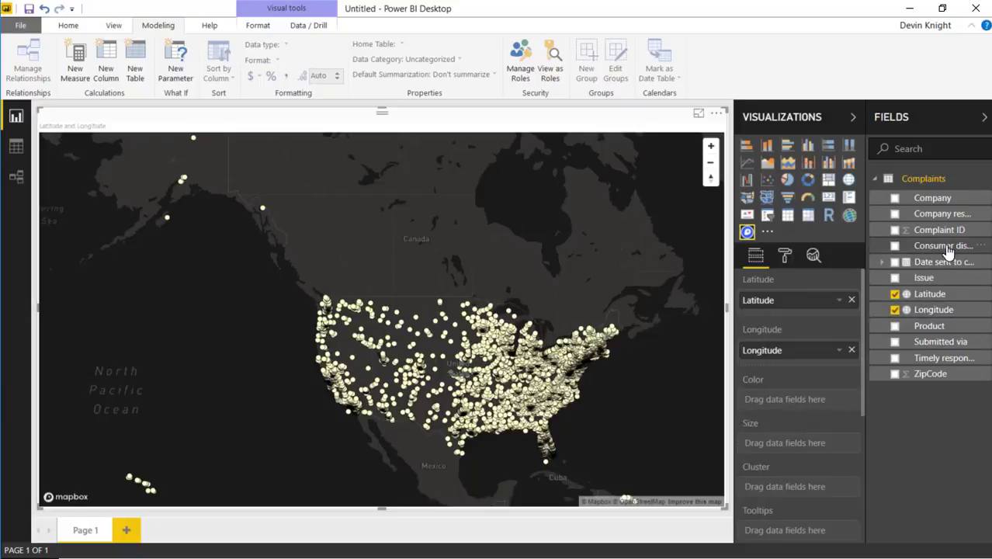
{"action": "left_click_drag", "start_coordinate": [938, 253], "coordinate": [822, 409]}
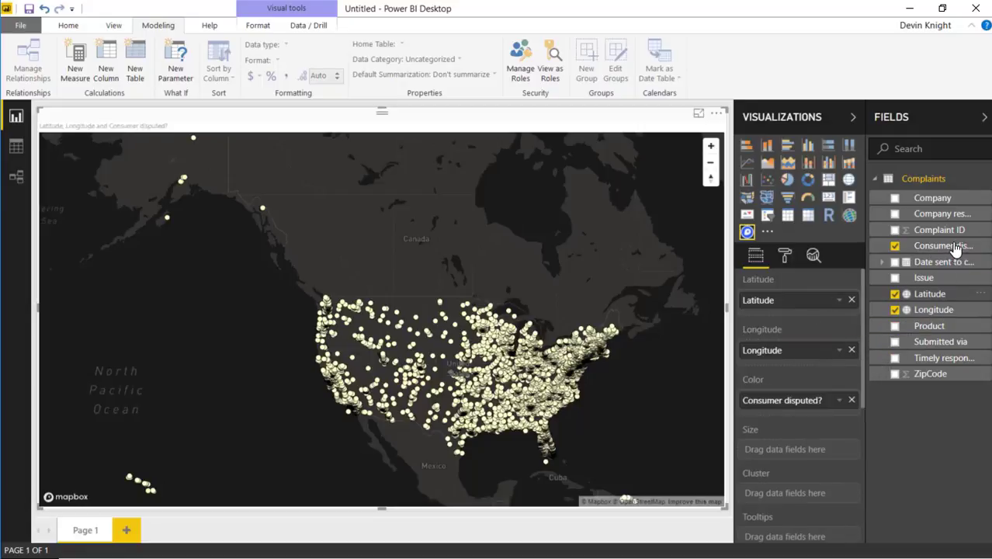
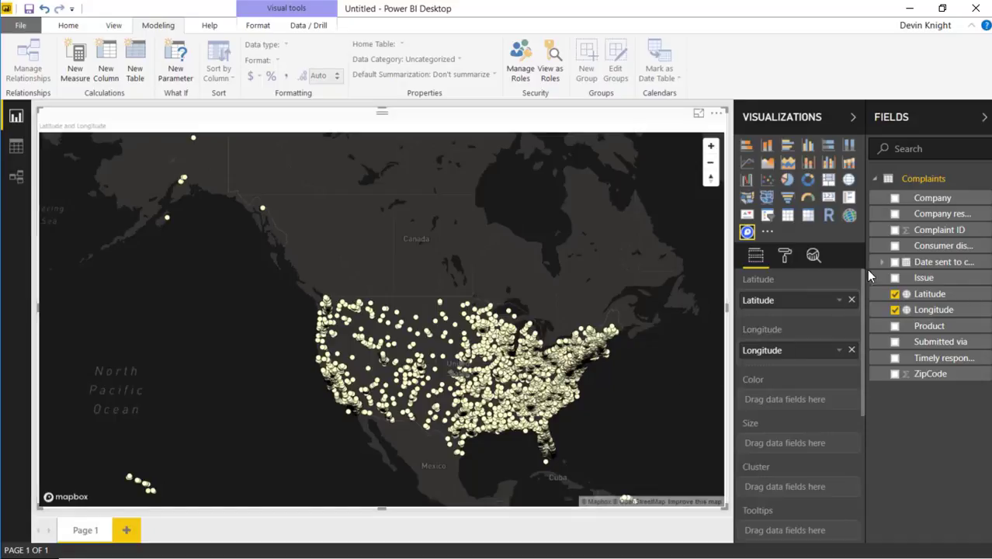
Size the map circles by Complaint ID and check that the field is aggregated as Count.
{"action": "left_click_drag", "start_coordinate": [928, 235], "coordinate": [816, 446]}
{"action": "left_click", "coordinate": [839, 444]}
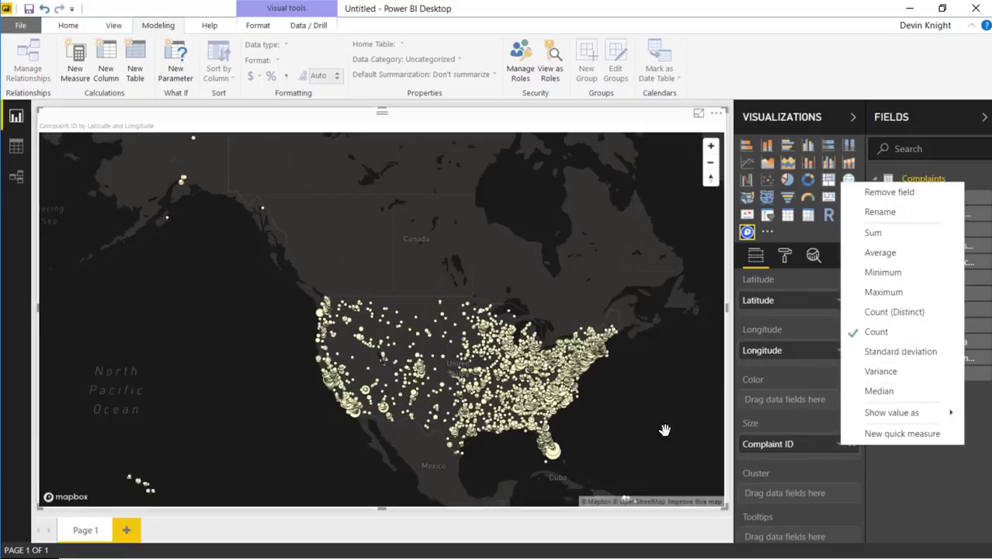
{"action": "left_click", "coordinate": [629, 438]}
Zoom the map in on southern Florida and inspect the tooltip of the large circles along the Miami coast.
{"action": "scroll", "coordinate": [597, 445], "scroll_direction": "up", "scroll_amount": 3}
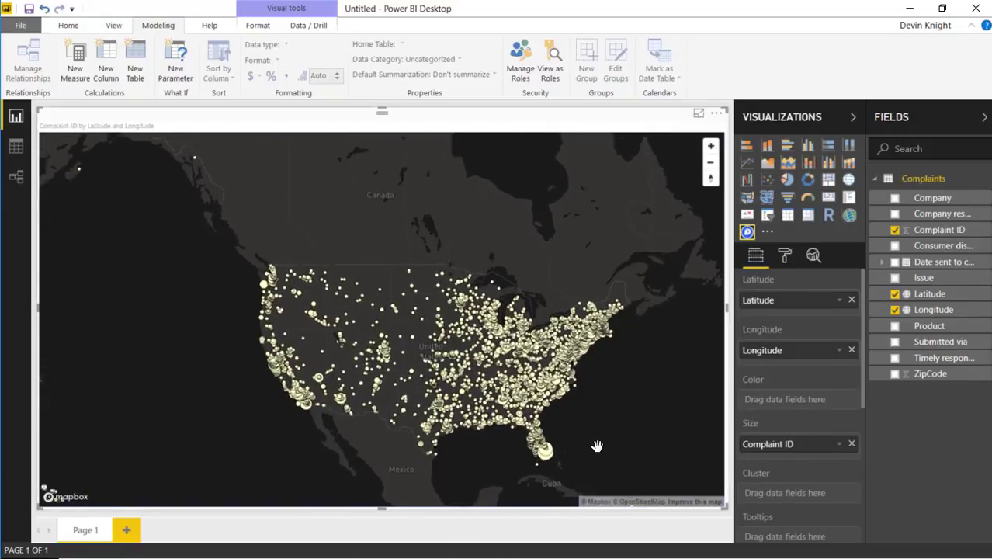
{"action": "scroll", "coordinate": [597, 444], "scroll_direction": "up", "scroll_amount": 2}
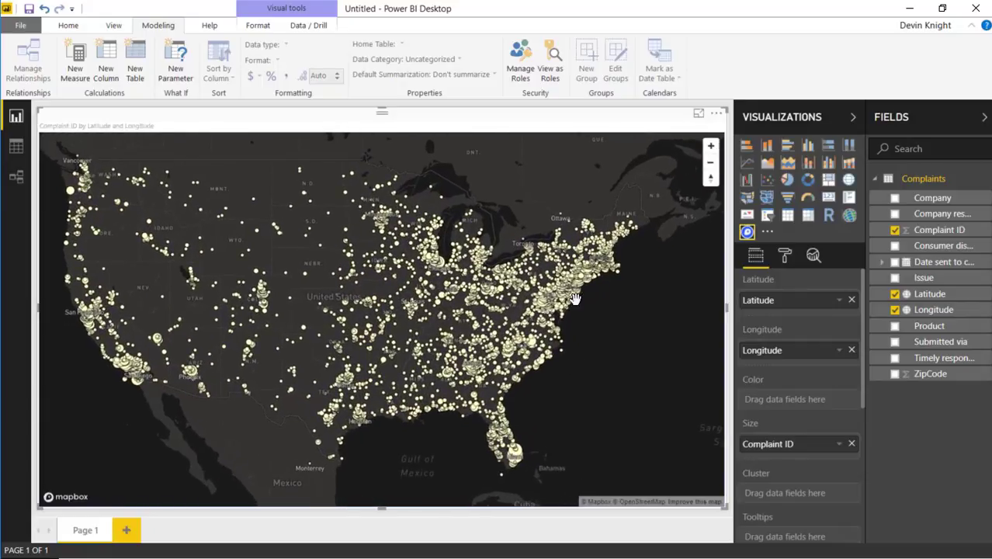
{"action": "scroll", "coordinate": [588, 310], "scroll_direction": "up", "scroll_amount": 3}
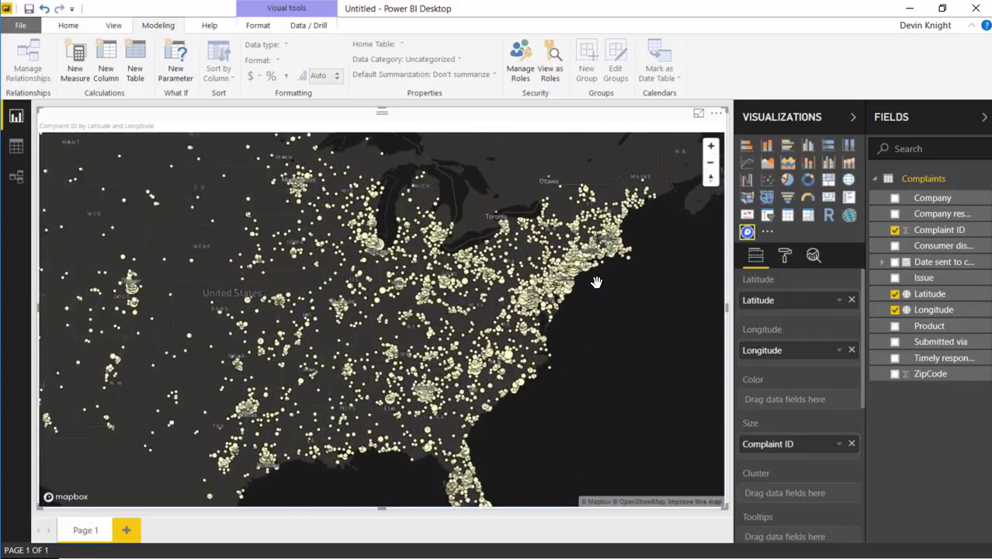
{"action": "left_click_drag", "start_coordinate": [571, 376], "coordinate": [628, 157]}
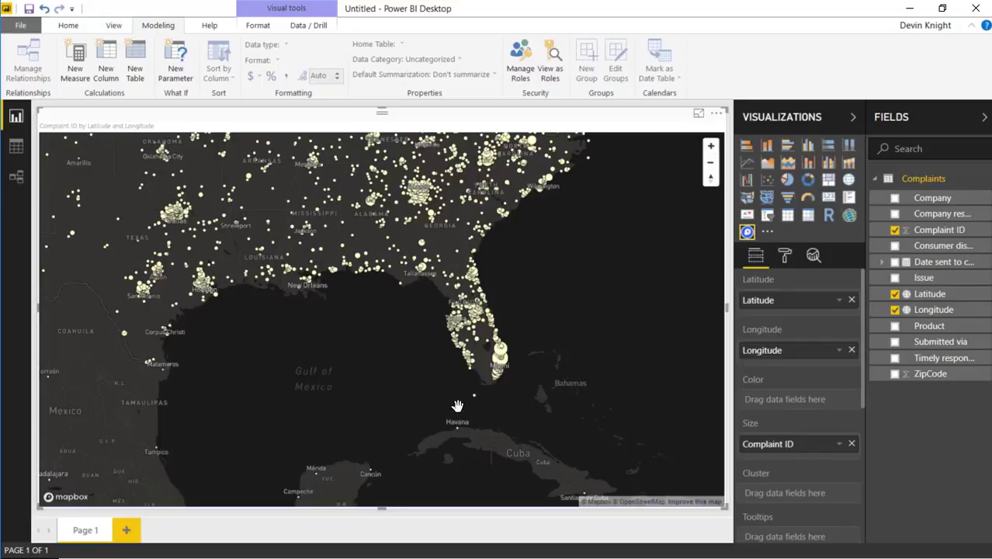
{"action": "scroll", "coordinate": [520, 403], "scroll_direction": "up", "scroll_amount": 5}
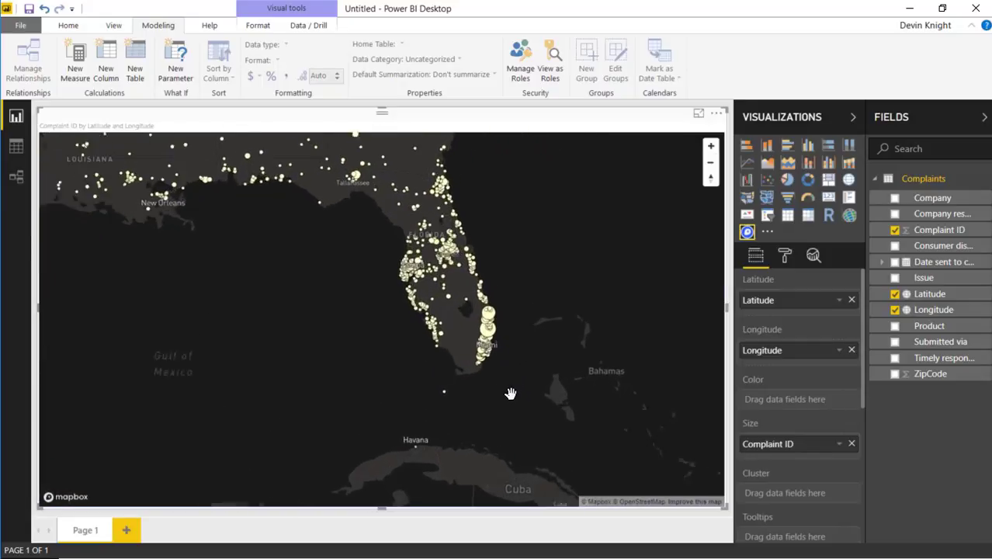
{"action": "scroll", "coordinate": [568, 405], "scroll_direction": "up", "scroll_amount": 3}
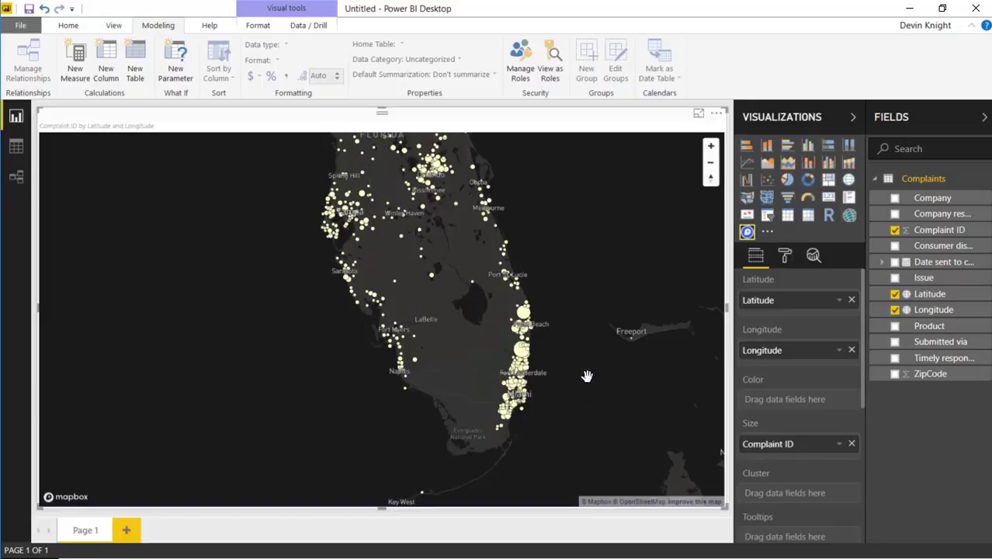
{"action": "mouse_move", "coordinate": [527, 364]}
Add the ZipCode field to the Mapbox visual's Tooltips role and check the map over the southeastern United States.
{"action": "left_click_drag", "start_coordinate": [943, 375], "coordinate": [820, 541]}
{"action": "scroll", "coordinate": [818, 465], "scroll_direction": "down", "scroll_amount": 5}
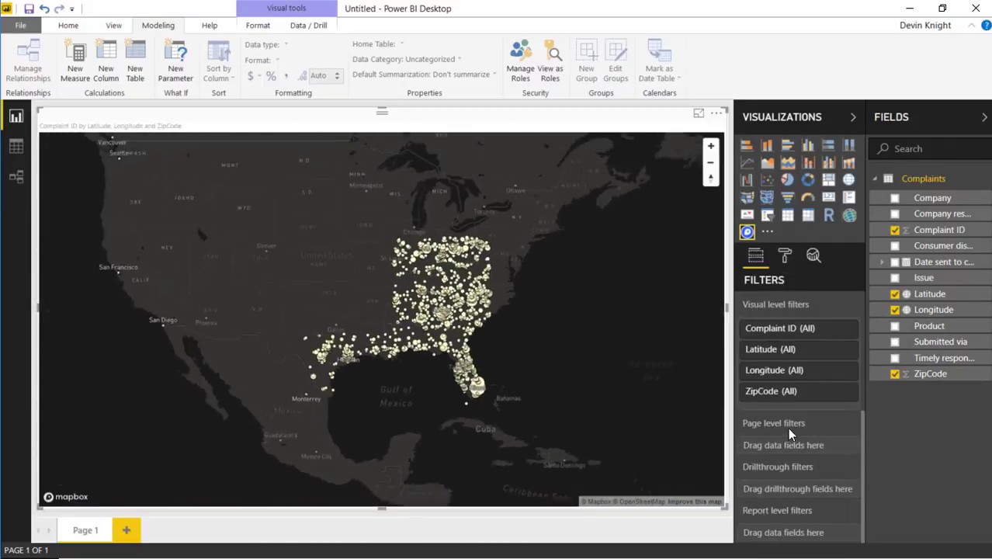
{"action": "scroll", "coordinate": [805, 396], "scroll_direction": "up", "scroll_amount": 2}
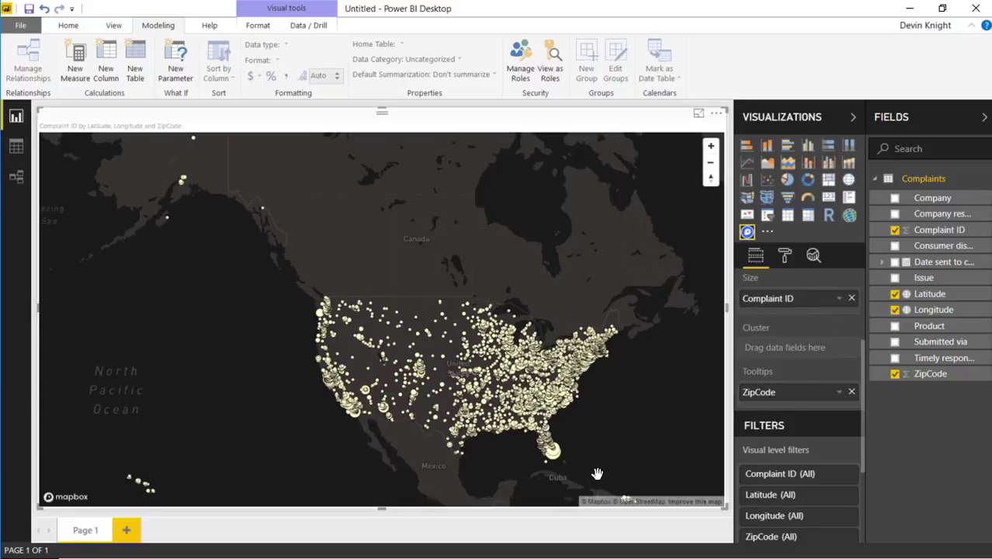
{"action": "scroll", "coordinate": [570, 467], "scroll_direction": "up", "scroll_amount": 3}
{"action": "scroll", "coordinate": [516, 462], "scroll_direction": "up", "scroll_amount": 2}
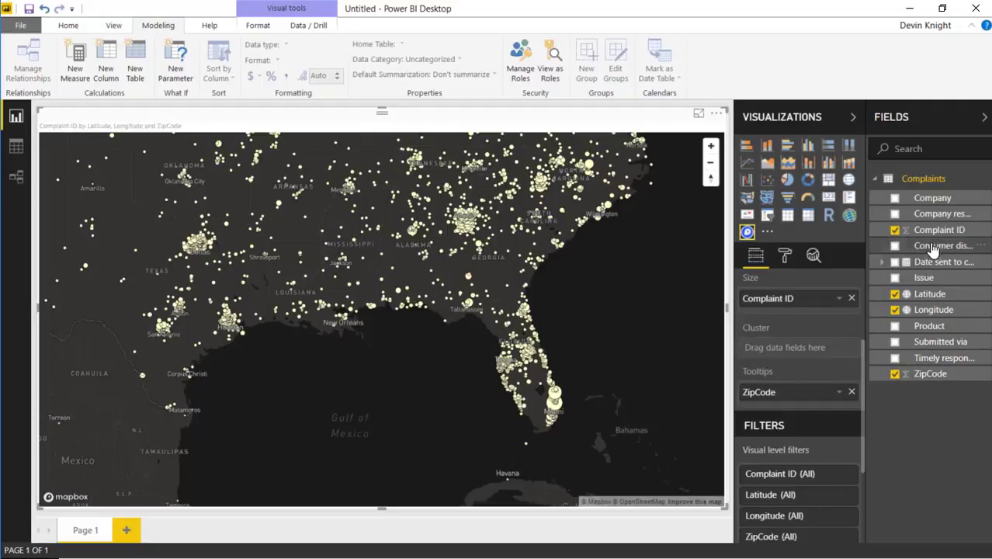
Assign Complaint ID to the Mapbox visual's Cluster role and check its aggregation options.
{"action": "left_click_drag", "start_coordinate": [935, 233], "coordinate": [792, 357]}
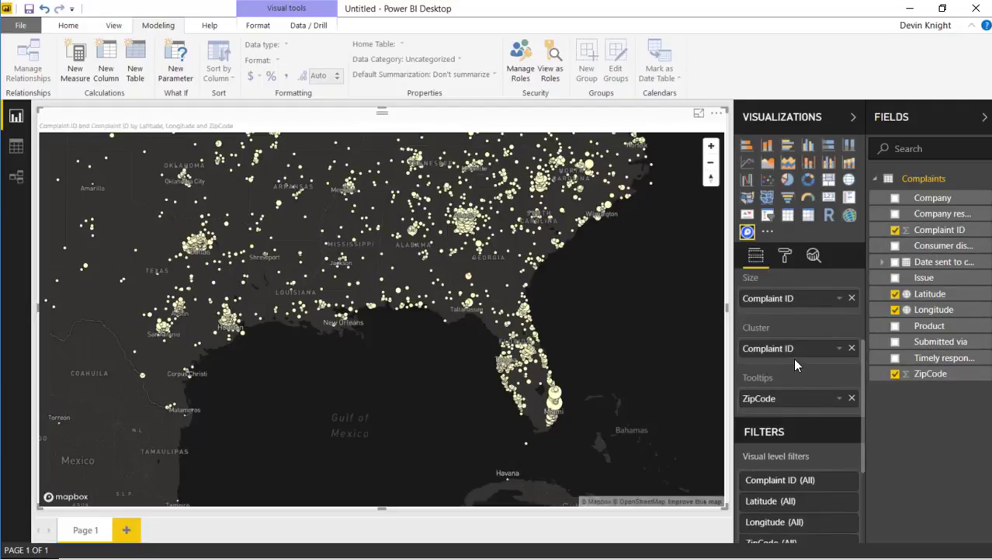
{"action": "left_click", "coordinate": [839, 350]}
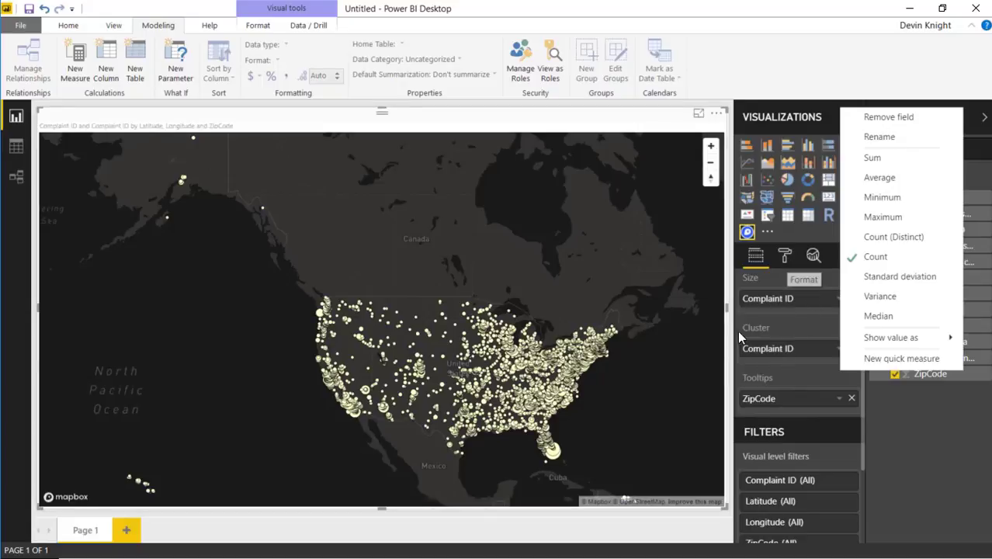
Preview the Light map style, and set the map style to Satellite Streets.
{"action": "left_click", "coordinate": [785, 257]}
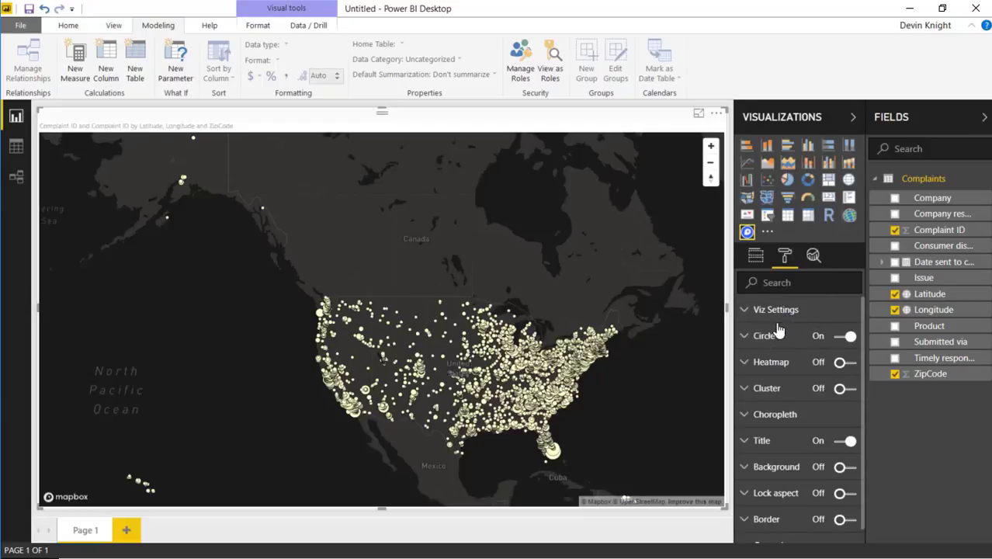
{"action": "left_click", "coordinate": [746, 314]}
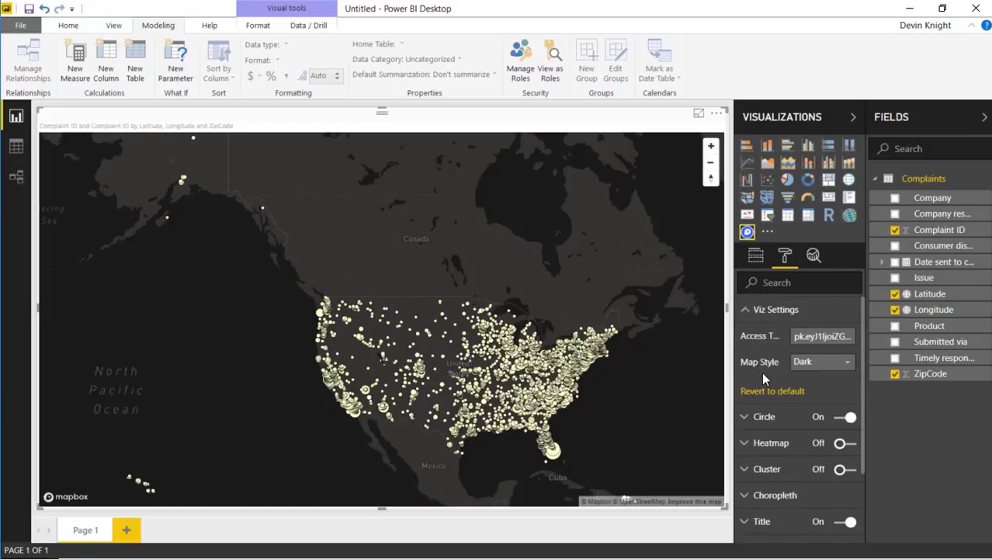
{"action": "left_click", "coordinate": [821, 364]}
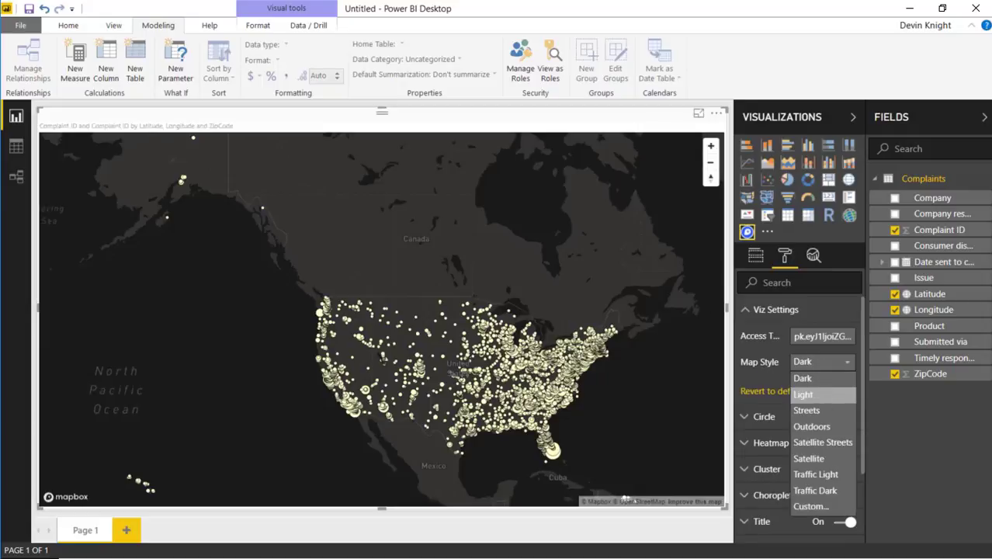
{"action": "left_click", "coordinate": [822, 393]}
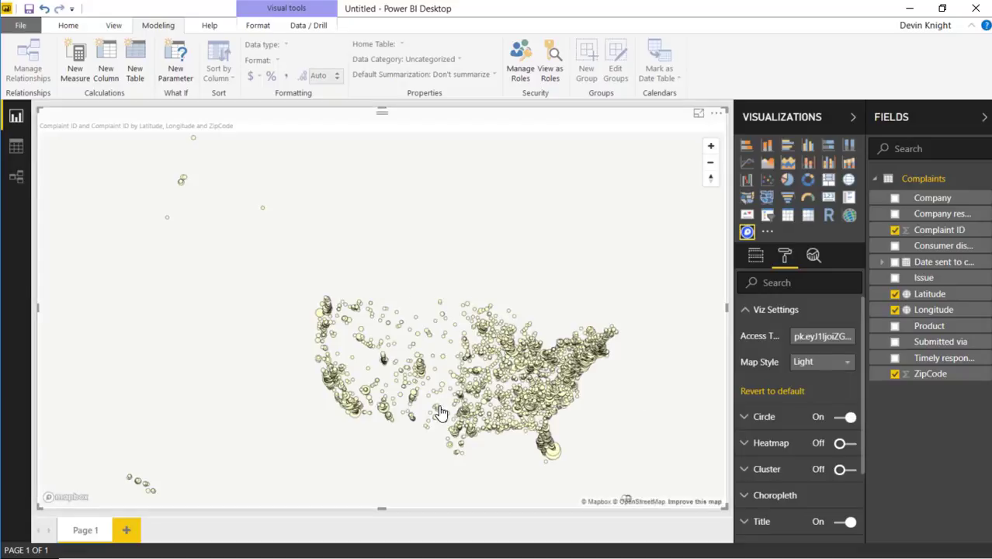
{"action": "left_click", "coordinate": [807, 365]}
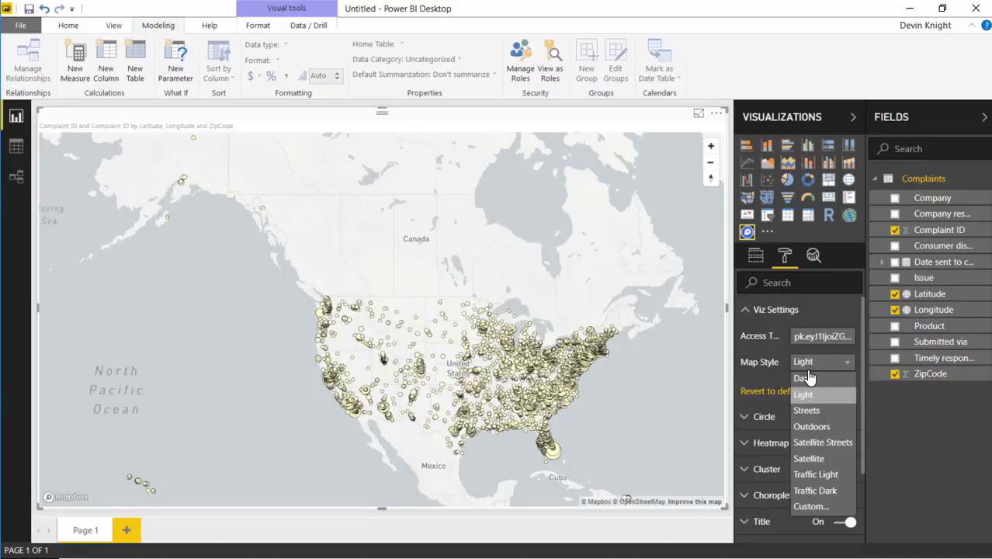
{"action": "left_click", "coordinate": [822, 441]}
Zoom the satellite map in to street level on the large circle near Boca Raton and read its tooltip.
{"action": "scroll", "coordinate": [547, 443], "scroll_direction": "up", "scroll_amount": 4}
{"action": "scroll", "coordinate": [555, 457], "scroll_direction": "up", "scroll_amount": 6}
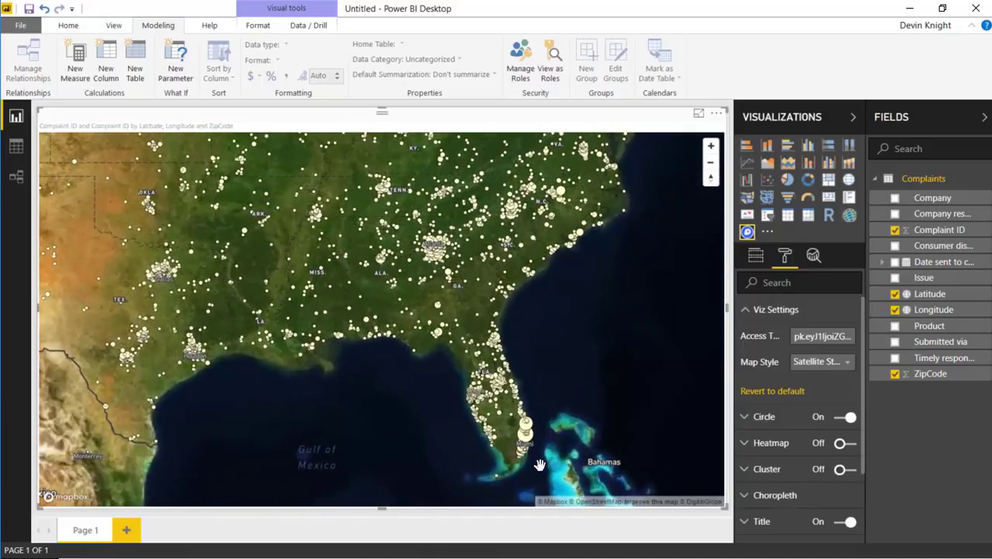
{"action": "scroll", "coordinate": [440, 383], "scroll_direction": "up", "scroll_amount": 2}
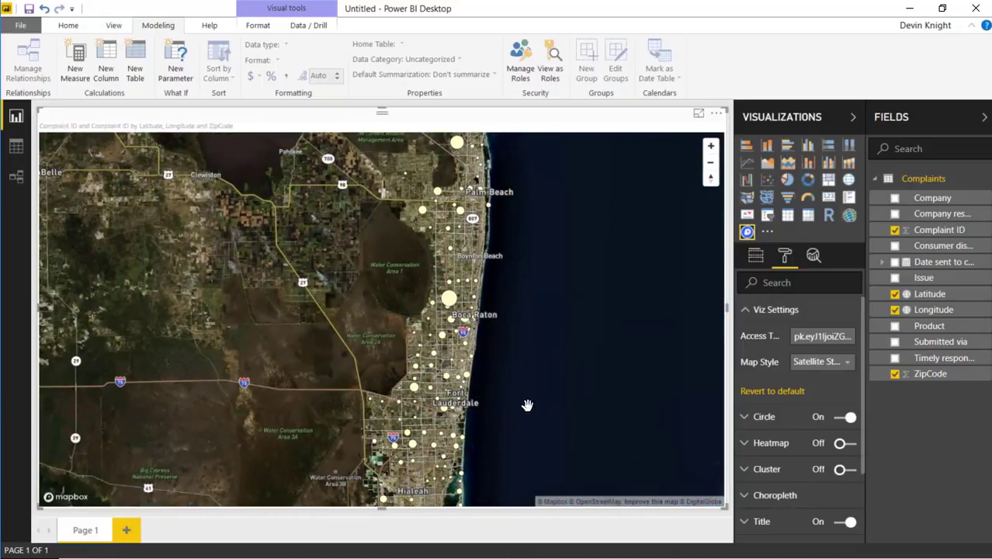
{"action": "scroll", "coordinate": [458, 369], "scroll_direction": "up", "scroll_amount": 3}
{"action": "scroll", "coordinate": [458, 369], "scroll_direction": "up", "scroll_amount": 4}
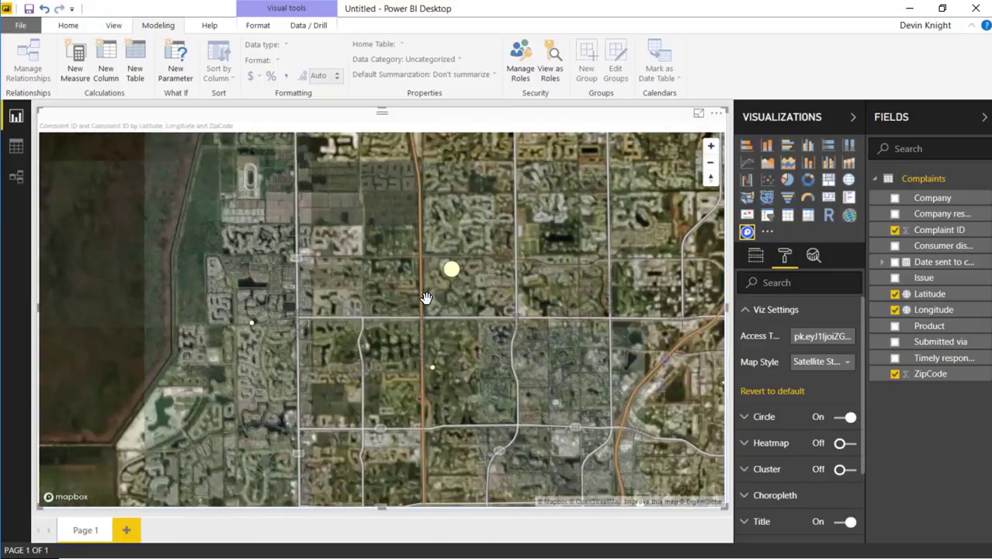
{"action": "scroll", "coordinate": [426, 298], "scroll_direction": "up", "scroll_amount": 3}
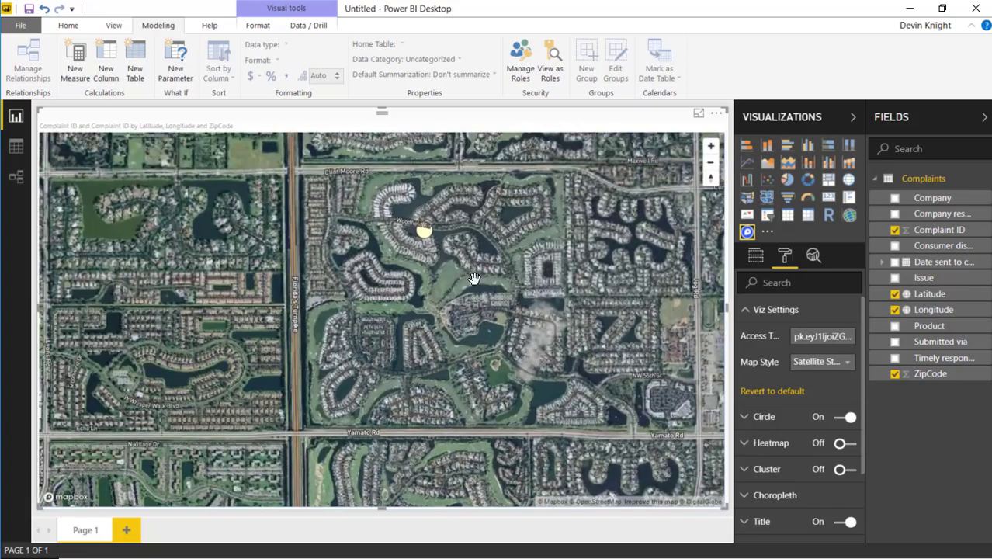
{"action": "scroll", "coordinate": [473, 278], "scroll_direction": "up", "scroll_amount": 2}
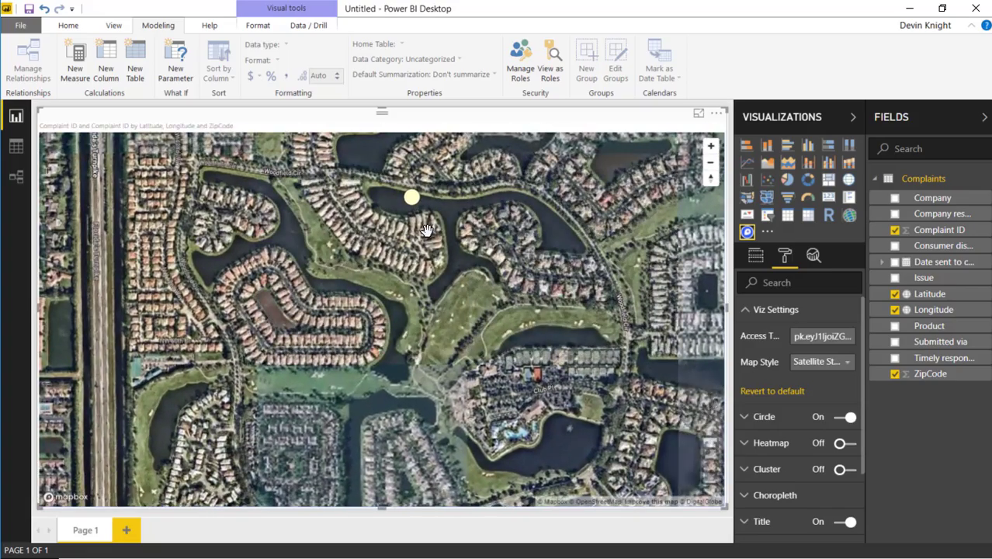
{"action": "left_click_drag", "start_coordinate": [430, 245], "coordinate": [448, 357]}
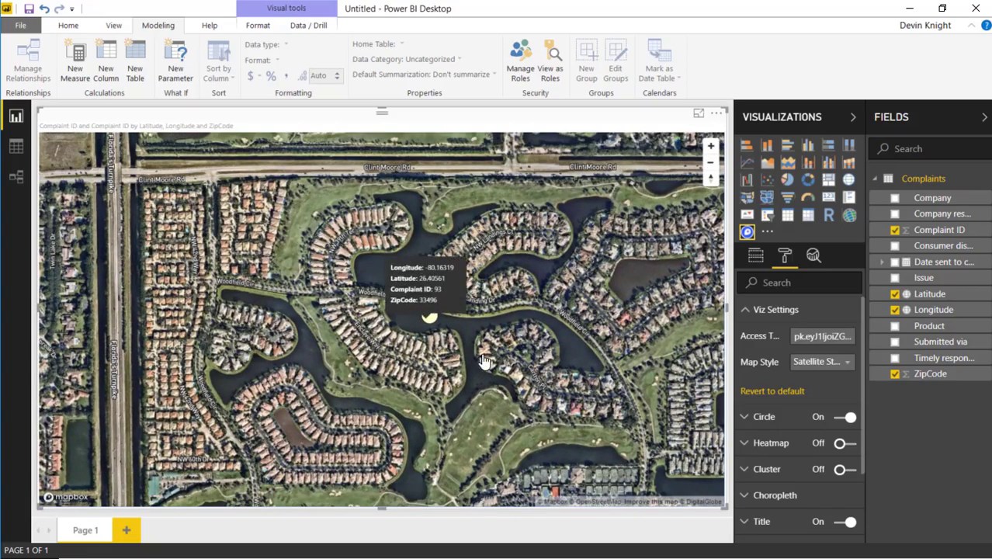
Set the Mapbox visual's map style to Traffic Light and check the road traffic around Boca Raton and Delray Beach.
{"action": "scroll", "coordinate": [479, 358], "scroll_direction": "down", "scroll_amount": 5}
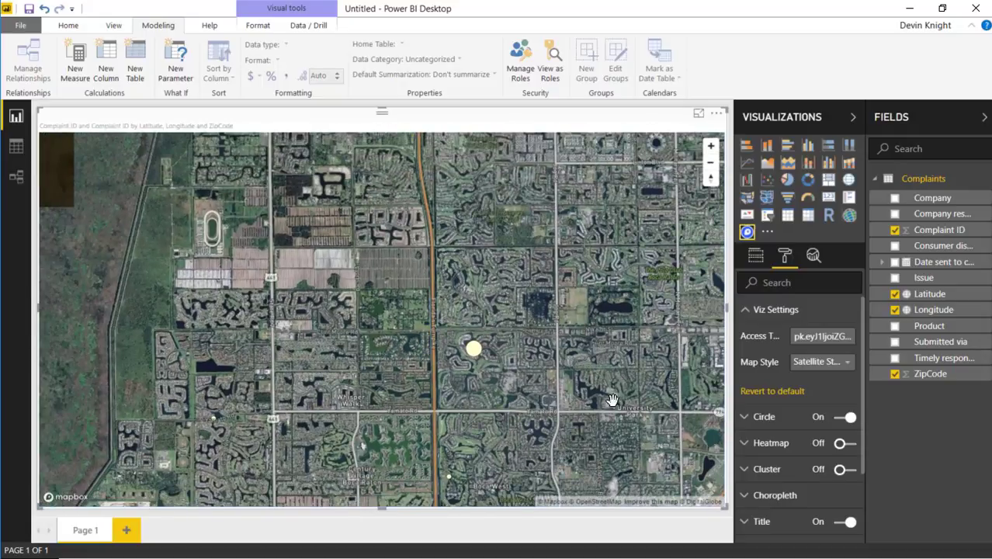
{"action": "scroll", "coordinate": [516, 359], "scroll_direction": "down", "scroll_amount": 5}
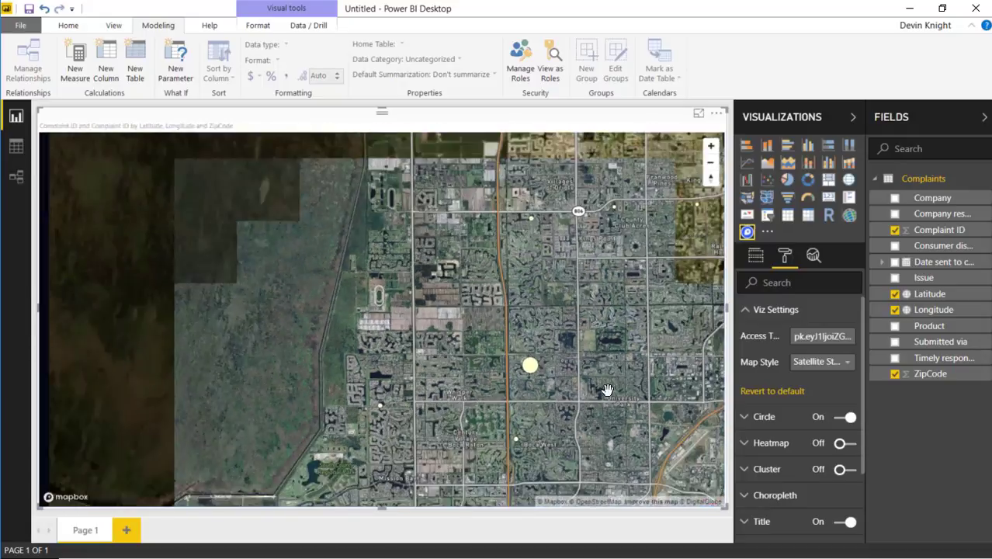
{"action": "scroll", "coordinate": [602, 385], "scroll_direction": "down", "scroll_amount": 3}
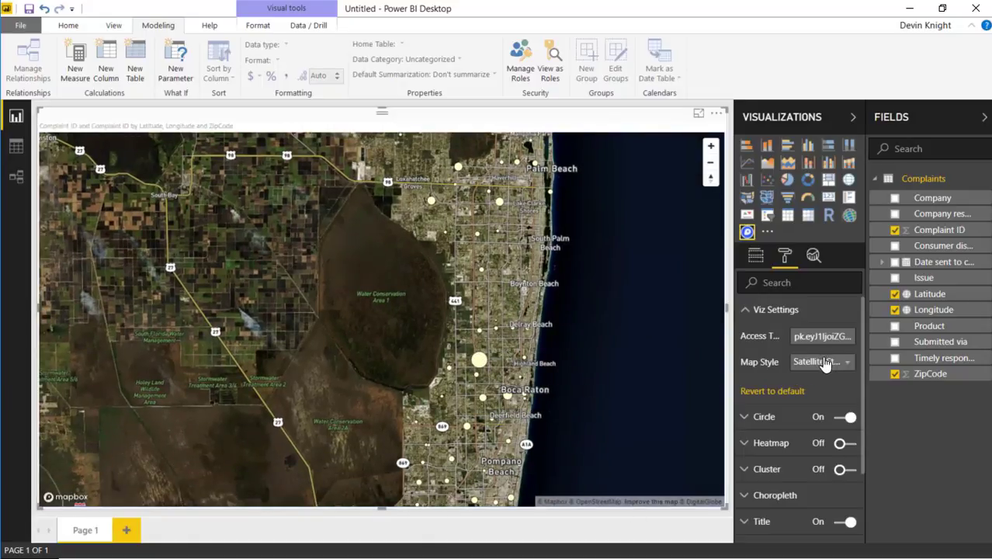
{"action": "left_click", "coordinate": [826, 362]}
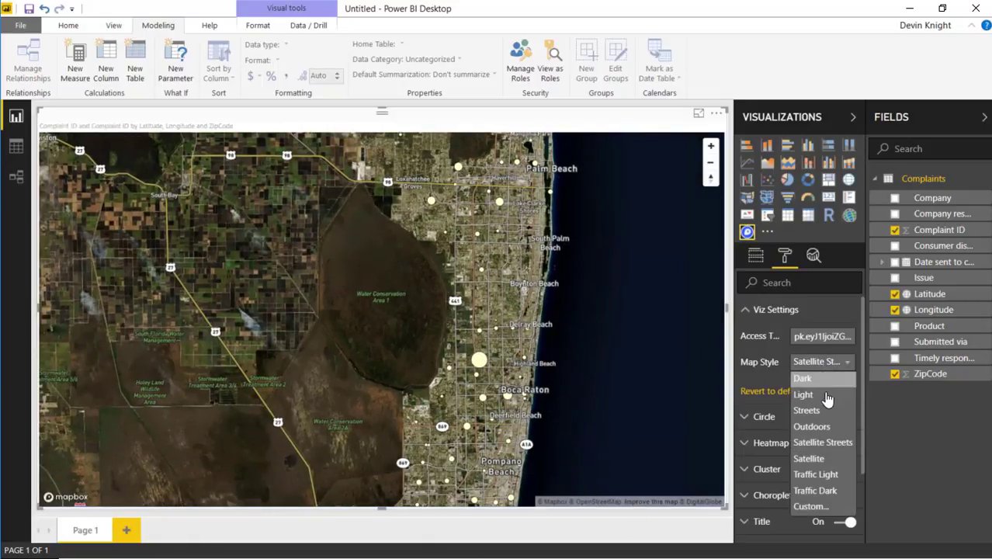
{"action": "left_click", "coordinate": [821, 475]}
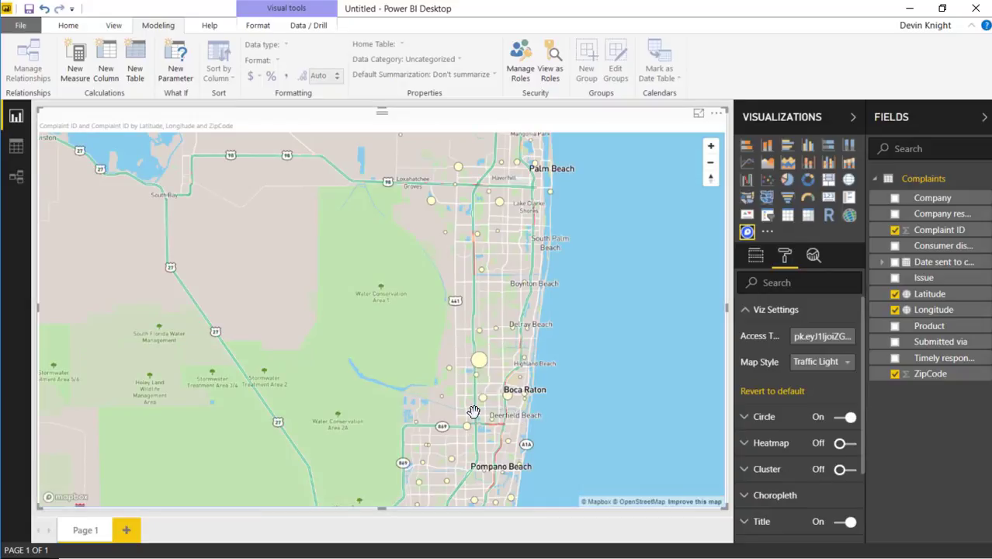
{"action": "scroll", "coordinate": [466, 296], "scroll_direction": "up", "scroll_amount": 4}
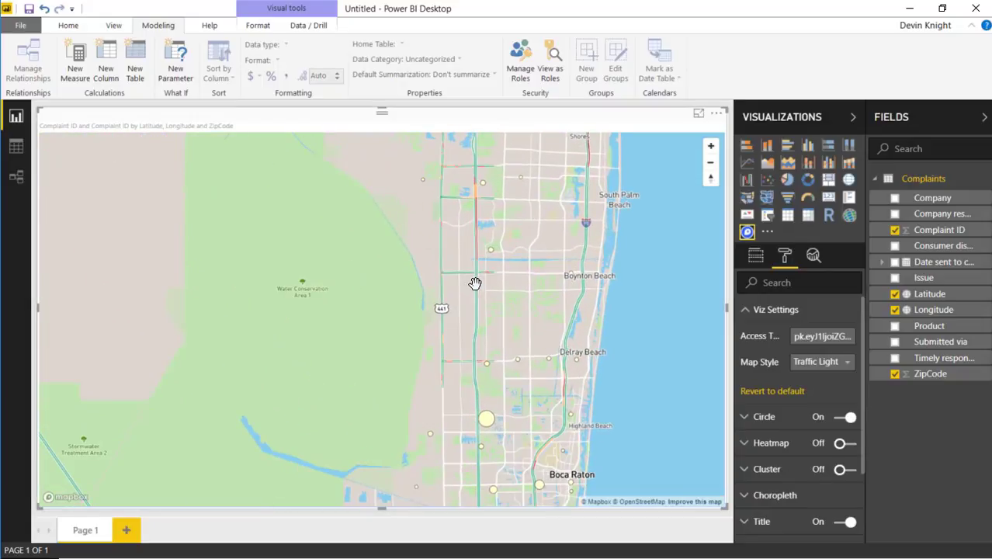
{"action": "left_click_drag", "start_coordinate": [480, 199], "coordinate": [570, 365]}
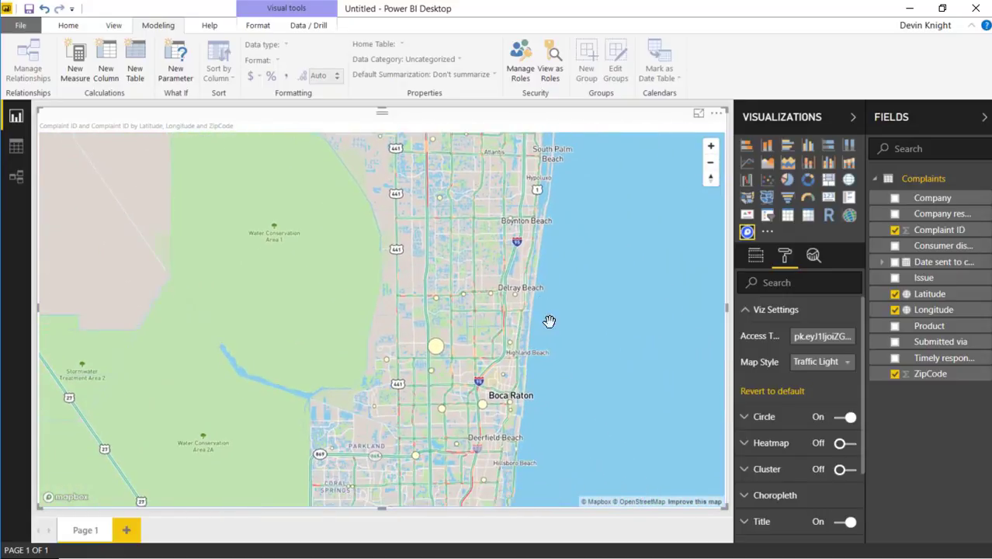
Set the map style to Custom, and open the designer map styles gallery from Mapbox Studio in the browser.
{"action": "left_click", "coordinate": [843, 363]}
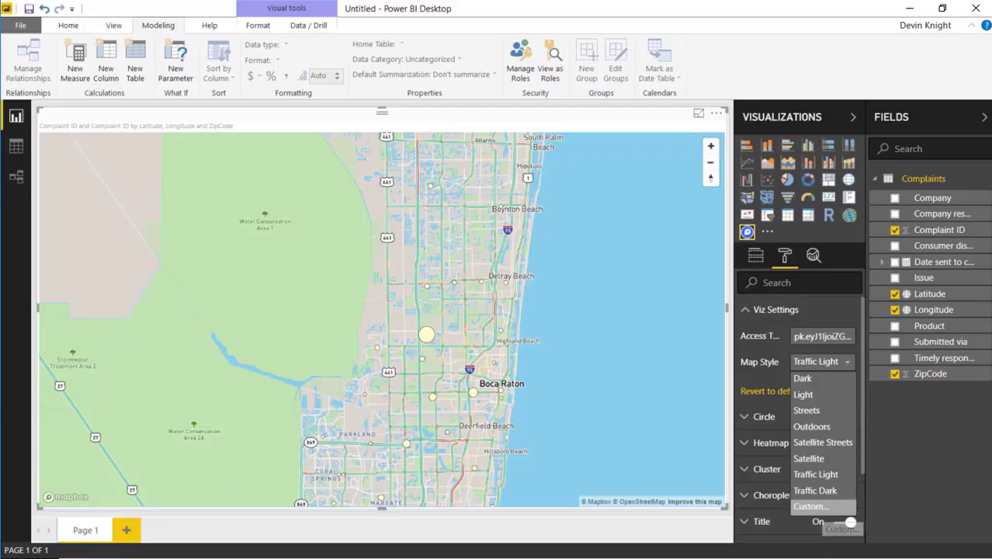
{"action": "left_click", "coordinate": [824, 509]}
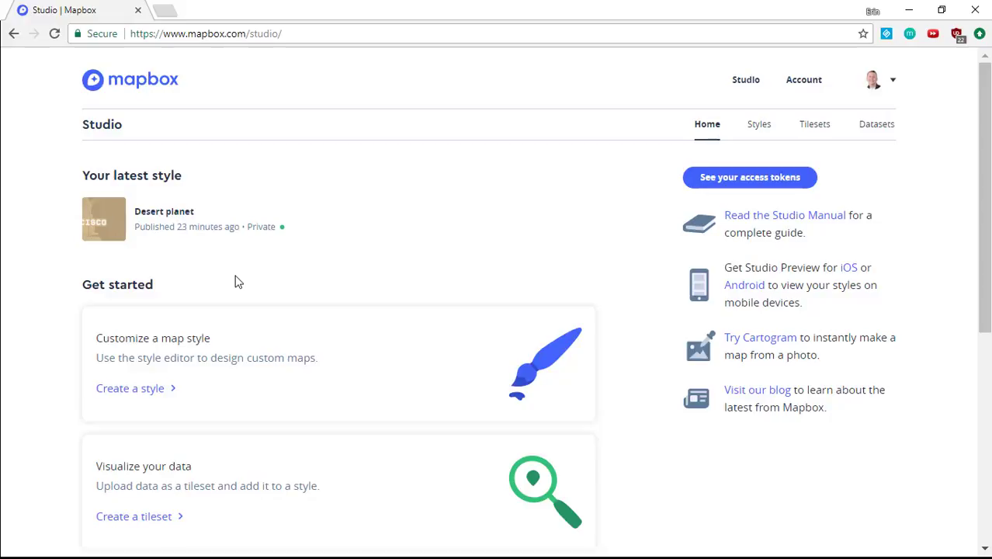
{"action": "scroll", "coordinate": [206, 260], "scroll_direction": "down", "scroll_amount": 5}
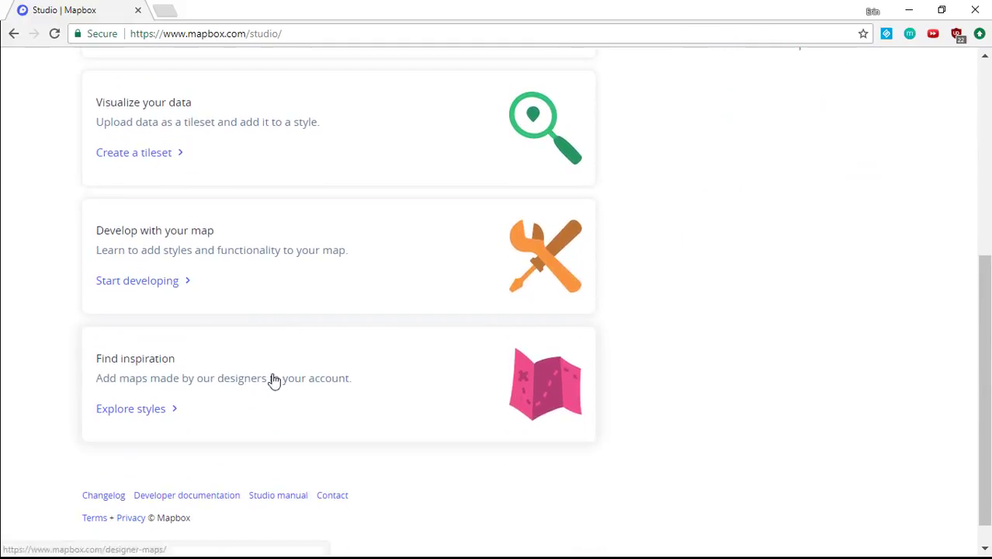
{"action": "left_click", "coordinate": [536, 395]}
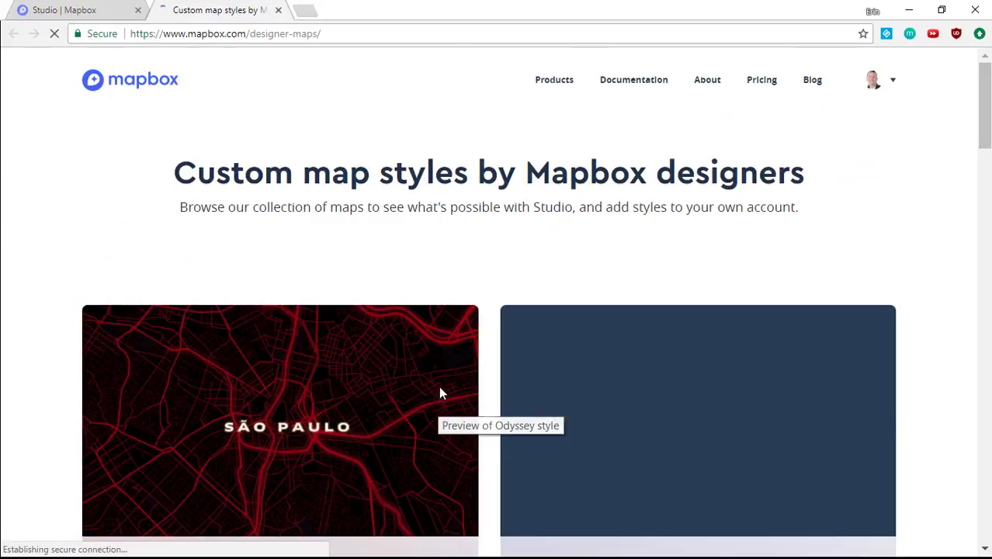
Add the Vintage designer style to the Mapbox account and go to the account's styles list.
{"action": "scroll", "coordinate": [546, 360], "scroll_direction": "down", "scroll_amount": 2}
{"action": "scroll", "coordinate": [545, 360], "scroll_direction": "down", "scroll_amount": 6}
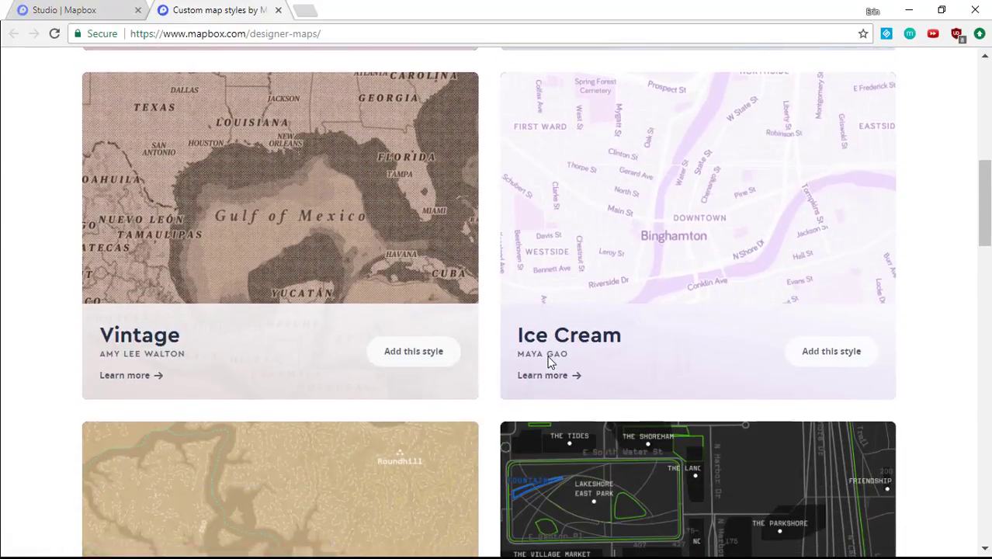
{"action": "scroll", "coordinate": [311, 360], "scroll_direction": "down", "scroll_amount": 2}
{"action": "scroll", "coordinate": [283, 357], "scroll_direction": "up", "scroll_amount": 4}
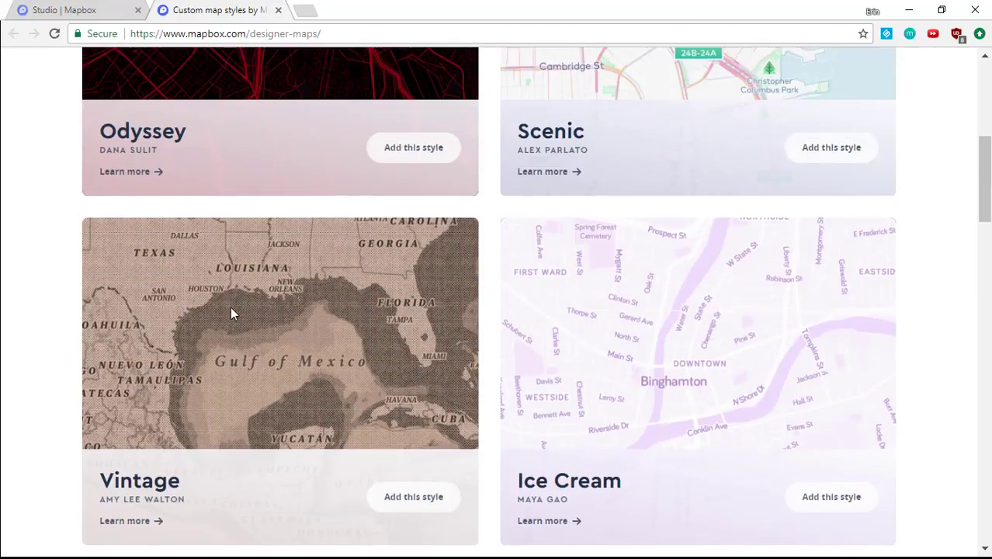
{"action": "left_click", "coordinate": [416, 496]}
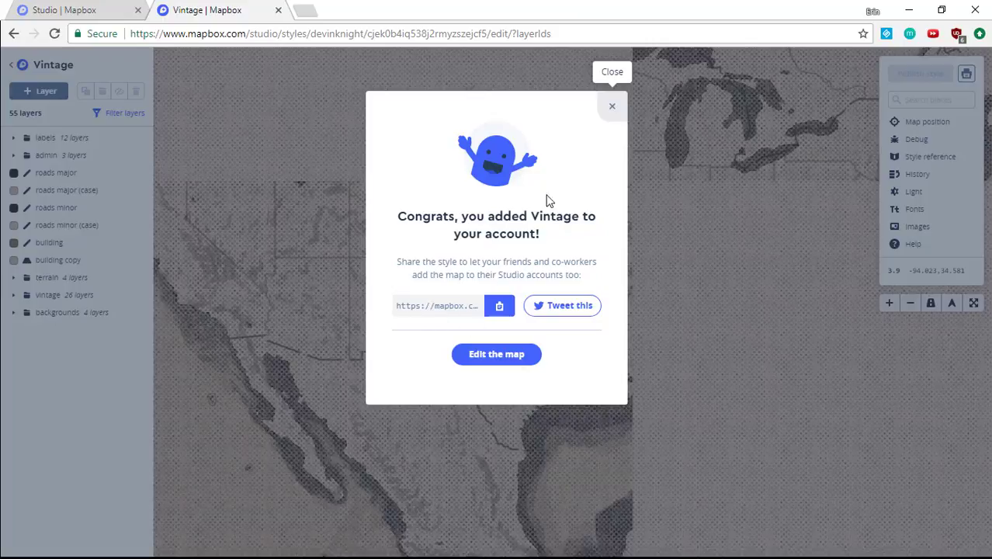
{"action": "left_click", "coordinate": [496, 354]}
{"action": "left_click", "coordinate": [27, 66]}
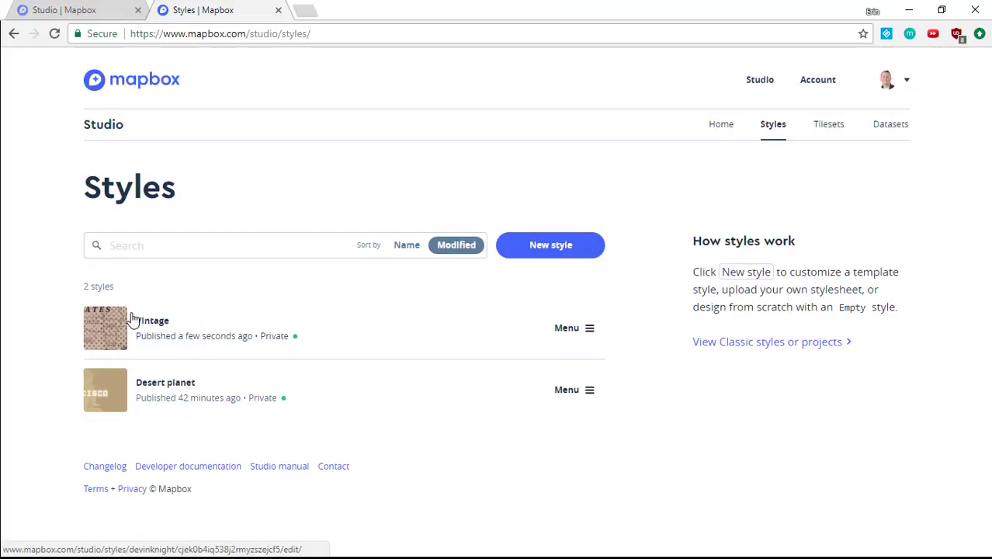
Copy the Style URL of the Vintage style.
{"action": "left_click", "coordinate": [582, 335]}
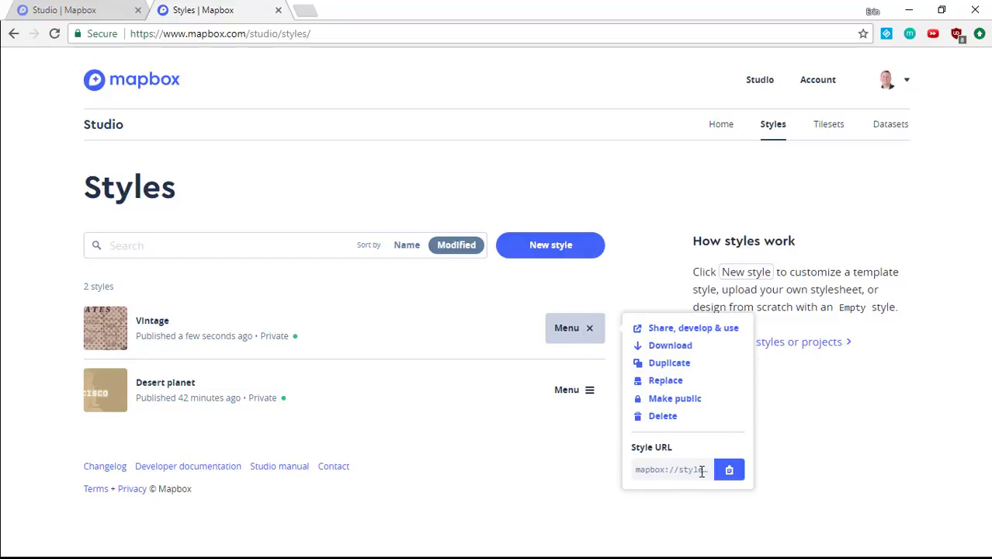
{"action": "left_click", "coordinate": [729, 472]}
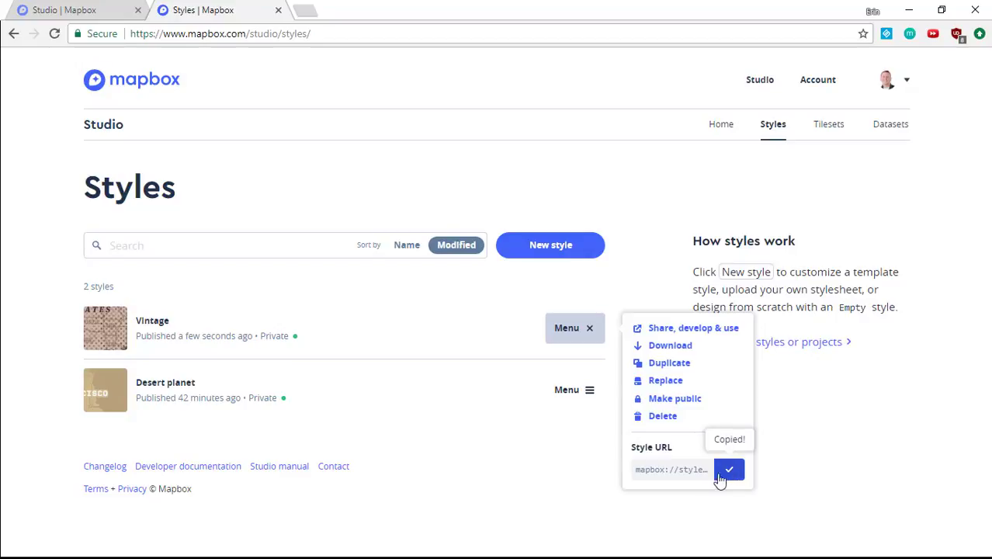
{"action": "left_click", "coordinate": [780, 438]}
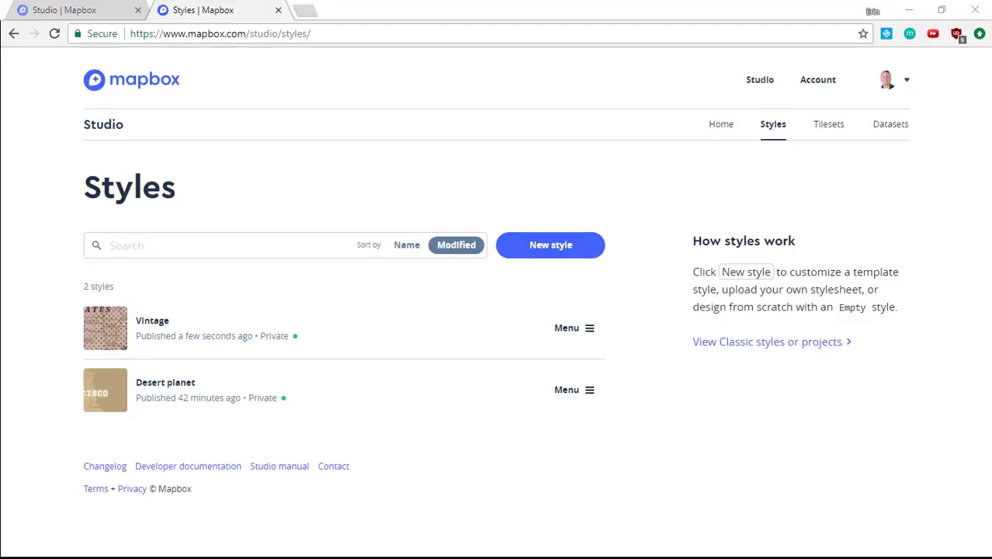
Switch back to Power BI Desktop, apply the copied URL as the custom Style URL, and check the map over the eastern United States.
{"action": "key", "text": "alt+Tab"}
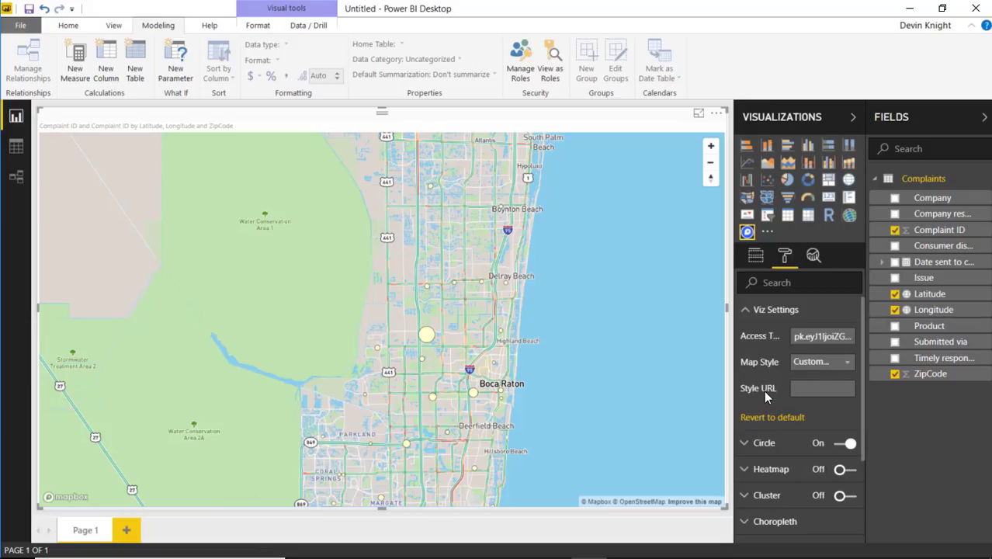
{"action": "left_click", "coordinate": [803, 391]}
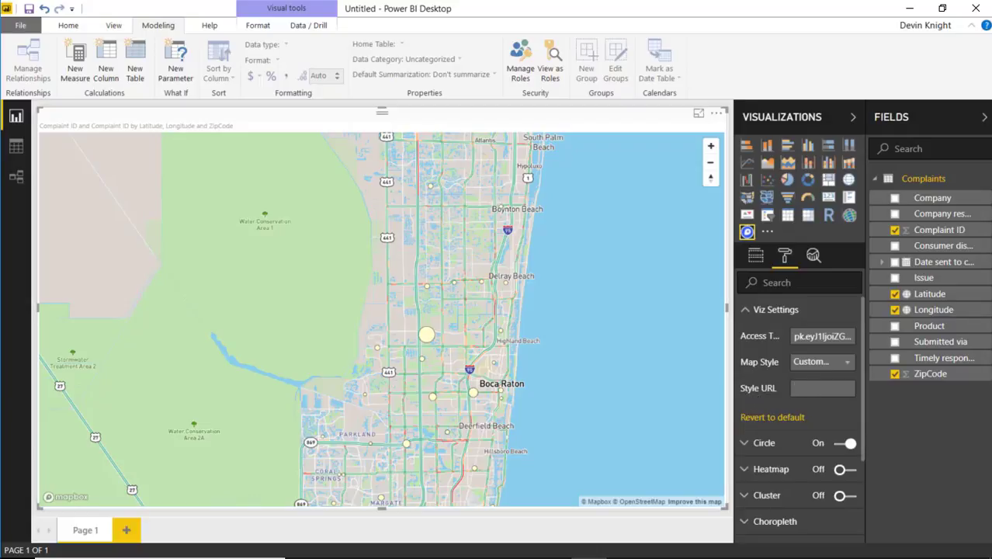
{"action": "key", "text": "ctrl+v"}
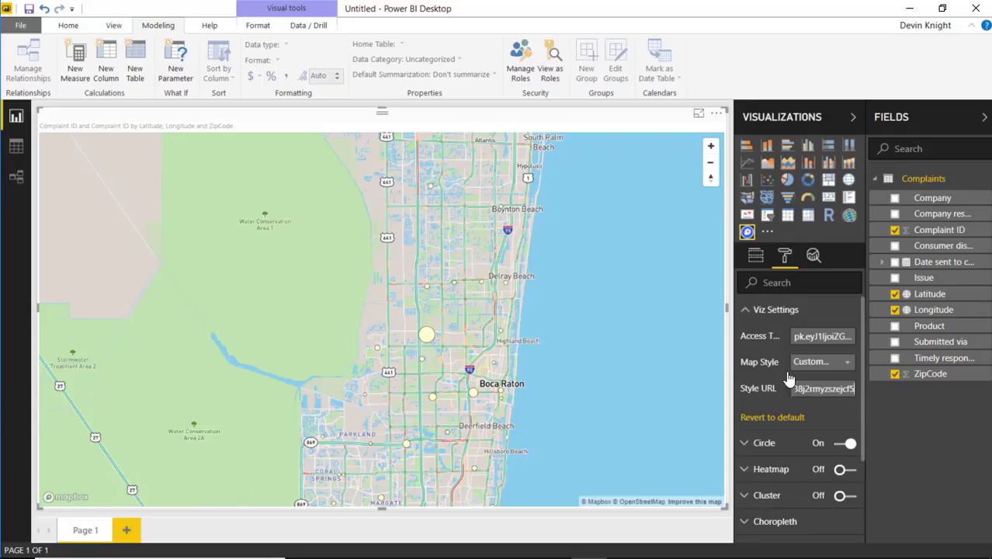
{"action": "key", "text": "Return"}
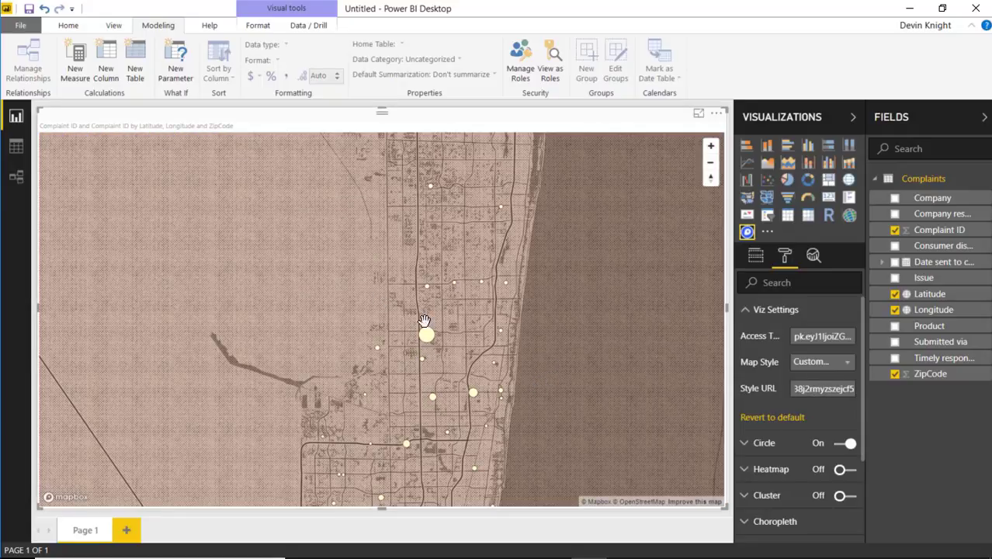
{"action": "scroll", "coordinate": [549, 382], "scroll_direction": "down", "scroll_amount": 5}
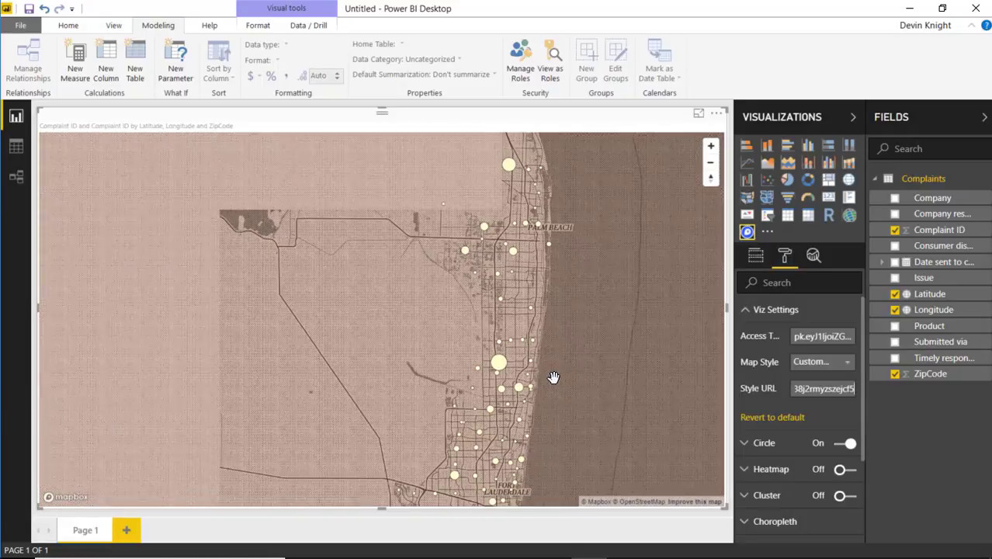
{"action": "scroll", "coordinate": [549, 373], "scroll_direction": "down", "scroll_amount": 4}
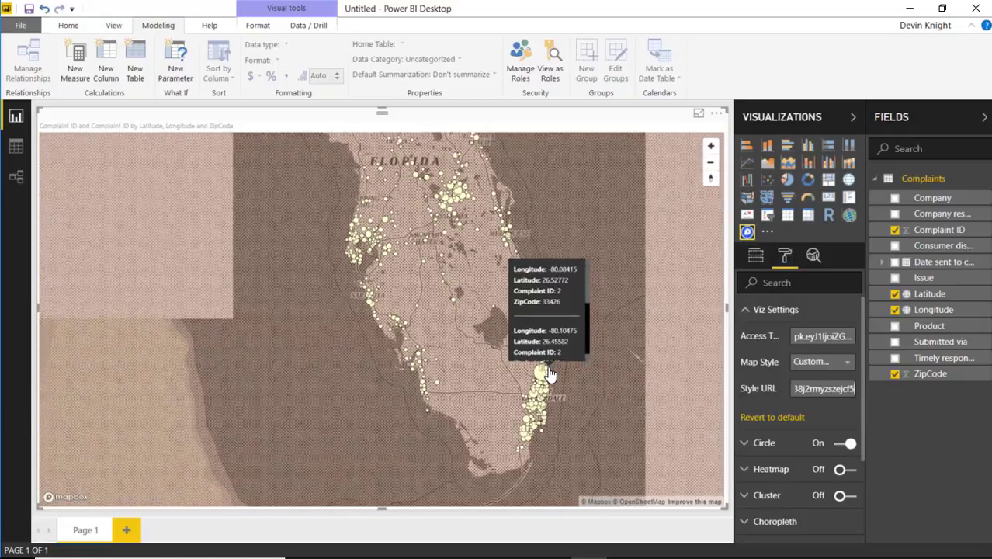
{"action": "scroll", "coordinate": [416, 287], "scroll_direction": "down", "scroll_amount": 3}
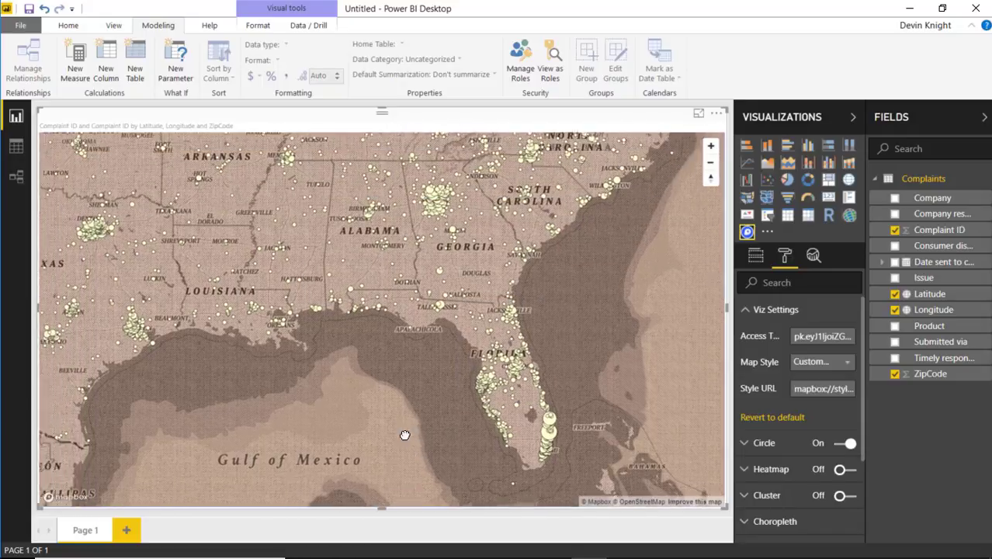
{"action": "left_click_drag", "start_coordinate": [404, 435], "coordinate": [402, 487]}
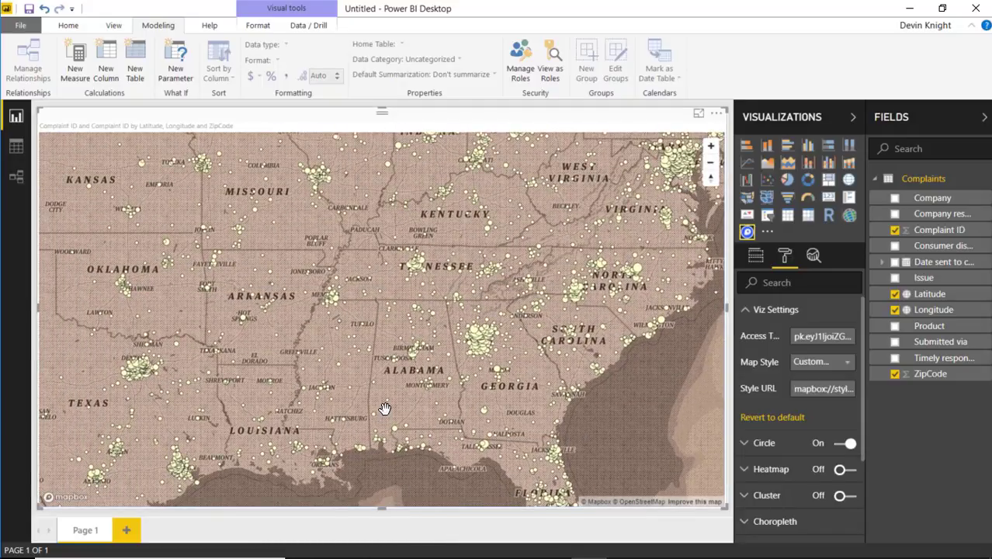
{"action": "left_click_drag", "start_coordinate": [680, 345], "coordinate": [652, 345]}
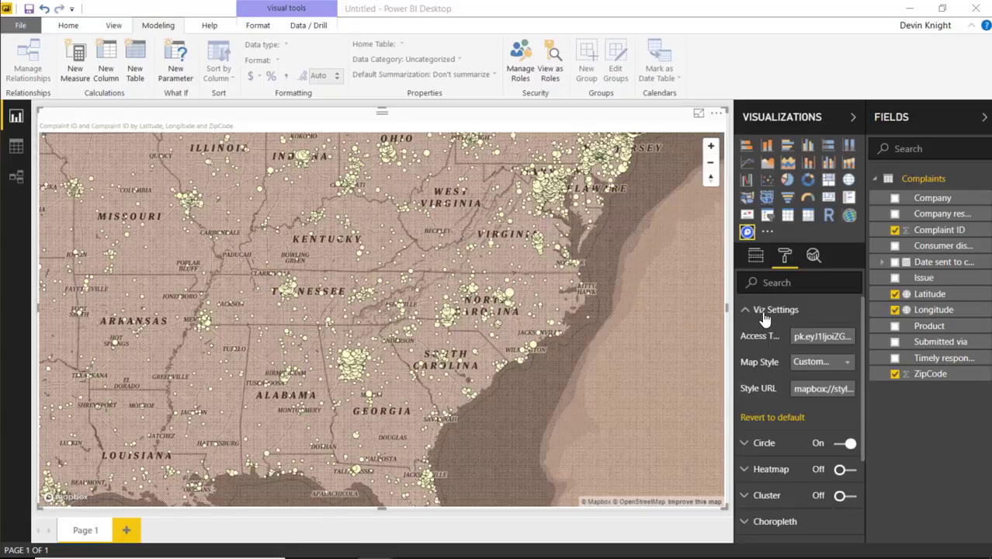
{"action": "scroll", "coordinate": [419, 316], "scroll_direction": "down", "scroll_amount": 2}
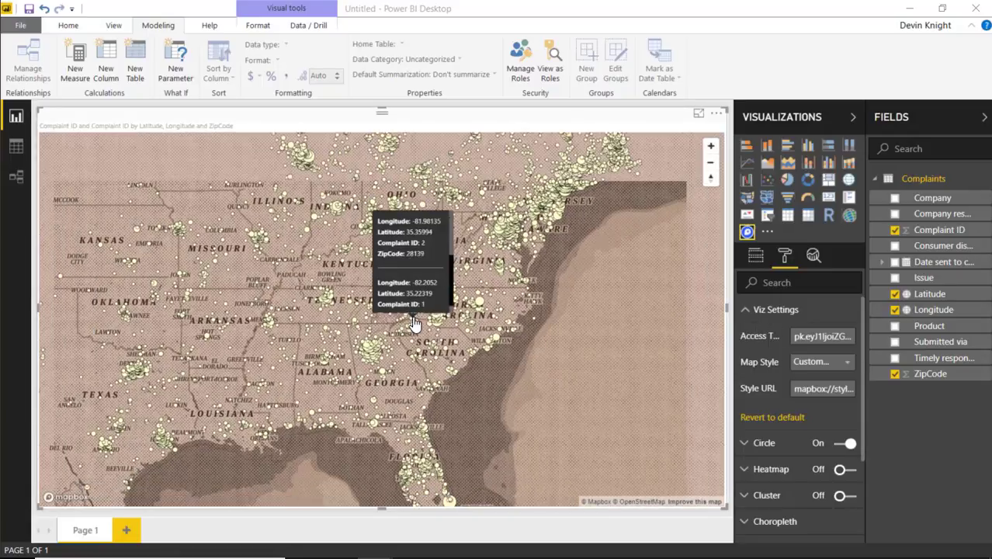
Examine the Mapbox visual's Circle settings, from radius and colors to opacity and stroke, and how the circles scale with the map zoom.
{"action": "left_click", "coordinate": [747, 311]}
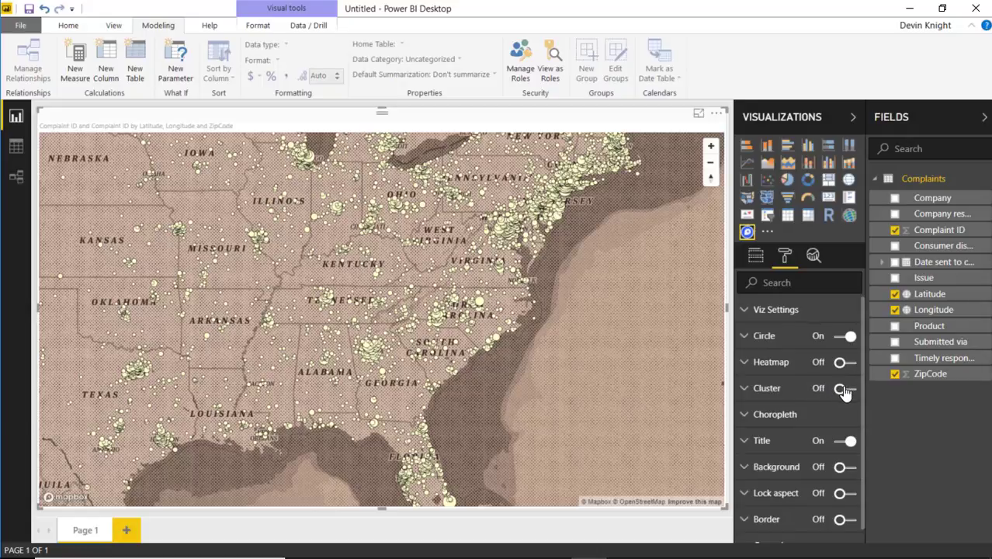
{"action": "left_click", "coordinate": [747, 336]}
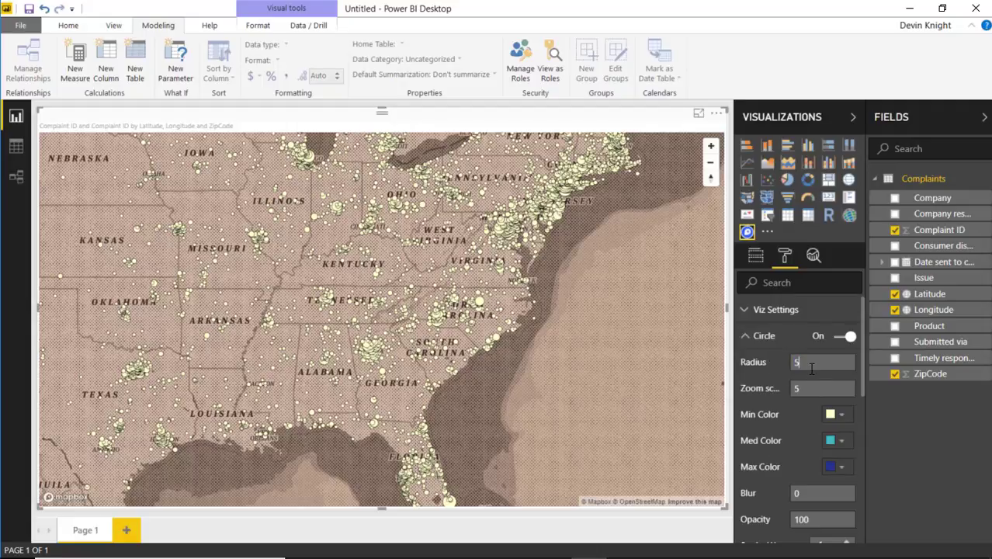
{"action": "scroll", "coordinate": [621, 430], "scroll_direction": "down", "scroll_amount": 5}
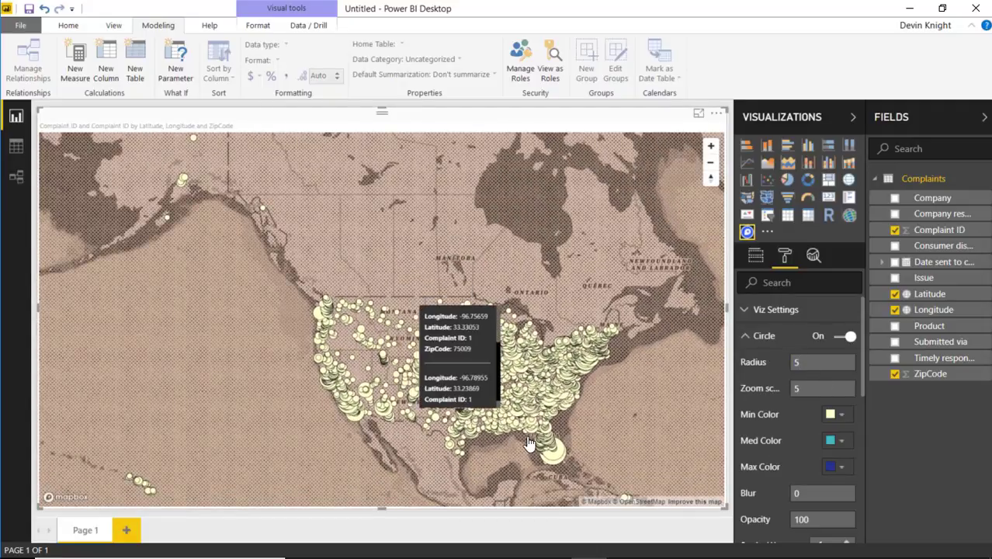
{"action": "scroll", "coordinate": [575, 454], "scroll_direction": "up", "scroll_amount": 3}
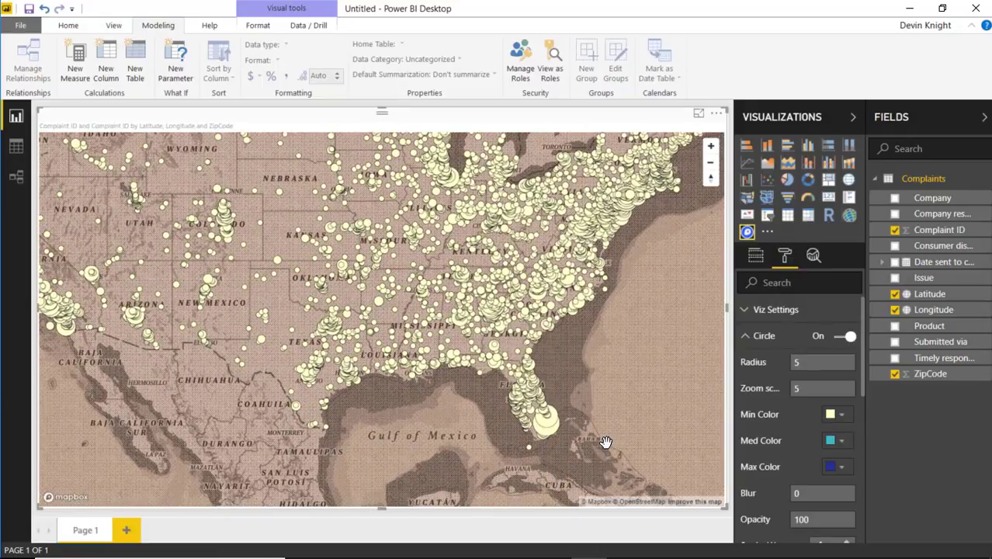
{"action": "left_click", "coordinate": [821, 362]}
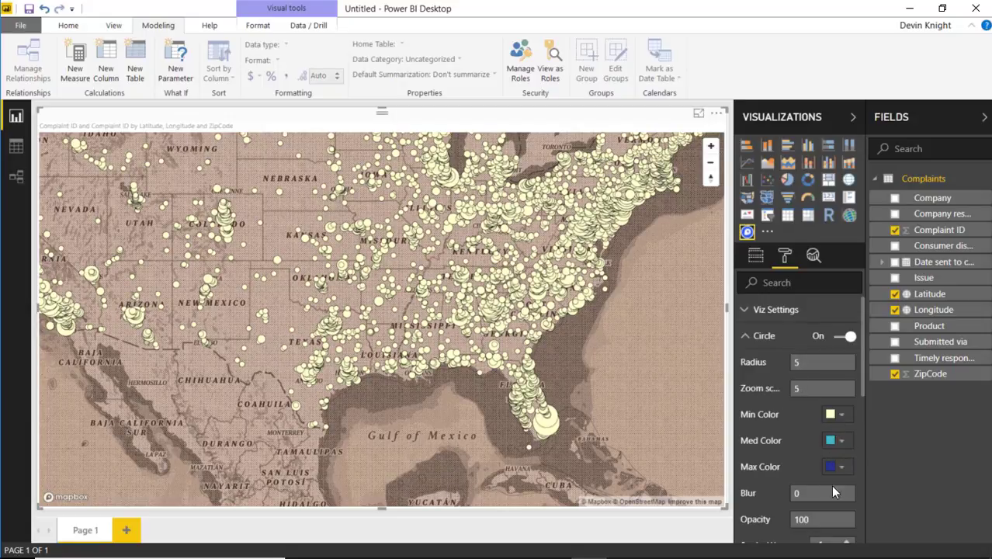
{"action": "scroll", "coordinate": [820, 512], "scroll_direction": "down", "scroll_amount": 4}
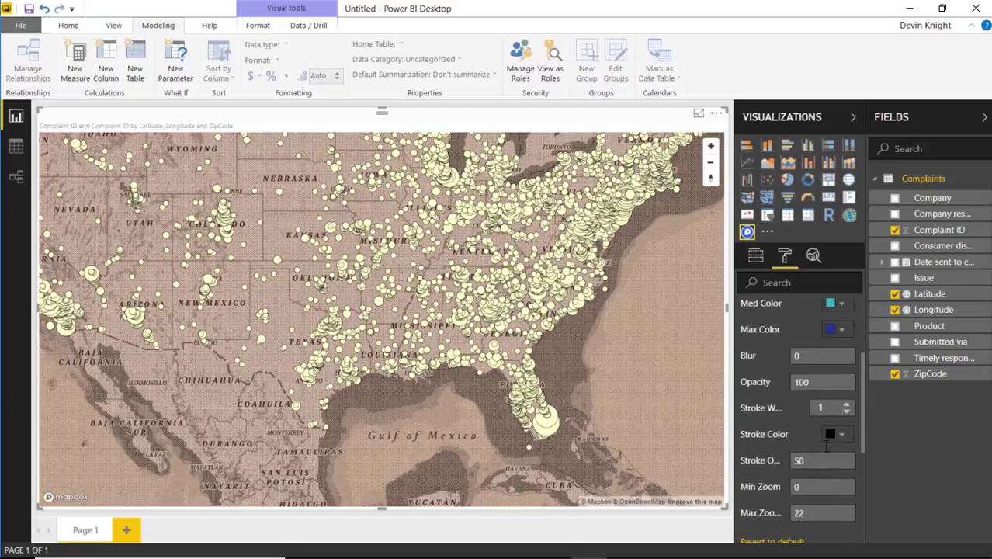
{"action": "scroll", "coordinate": [816, 419], "scroll_direction": "up", "scroll_amount": 2}
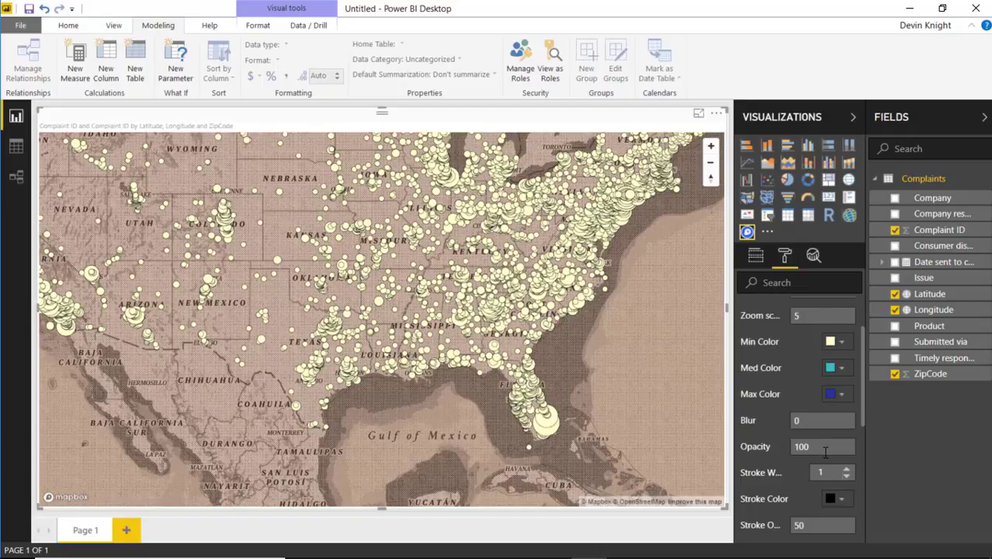
Set the circle opacity to 50 and check the overlapping circles over the southeastern United States.
{"action": "left_click_drag", "start_coordinate": [825, 449], "coordinate": [804, 446]}
{"action": "key", "text": "Return"}
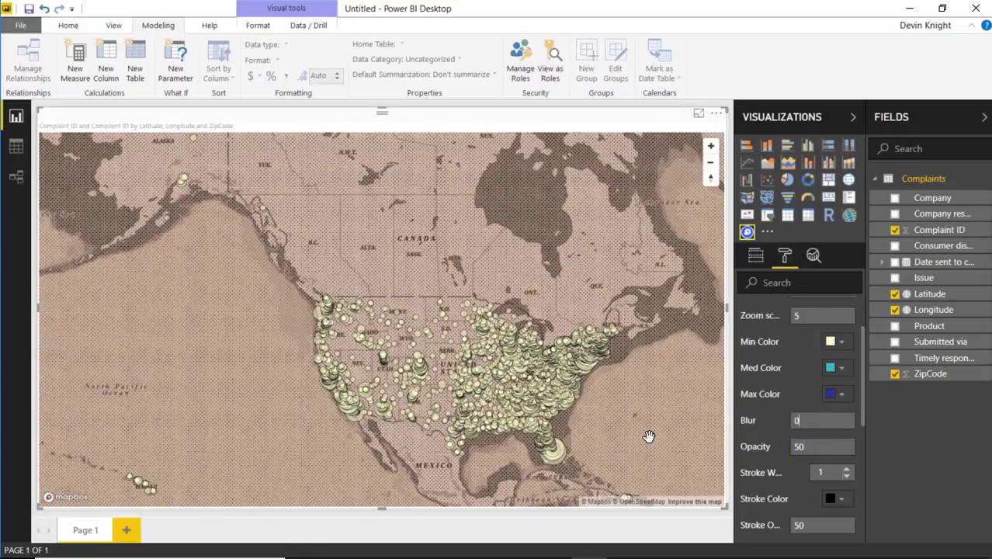
{"action": "scroll", "coordinate": [592, 441], "scroll_direction": "up", "scroll_amount": 5}
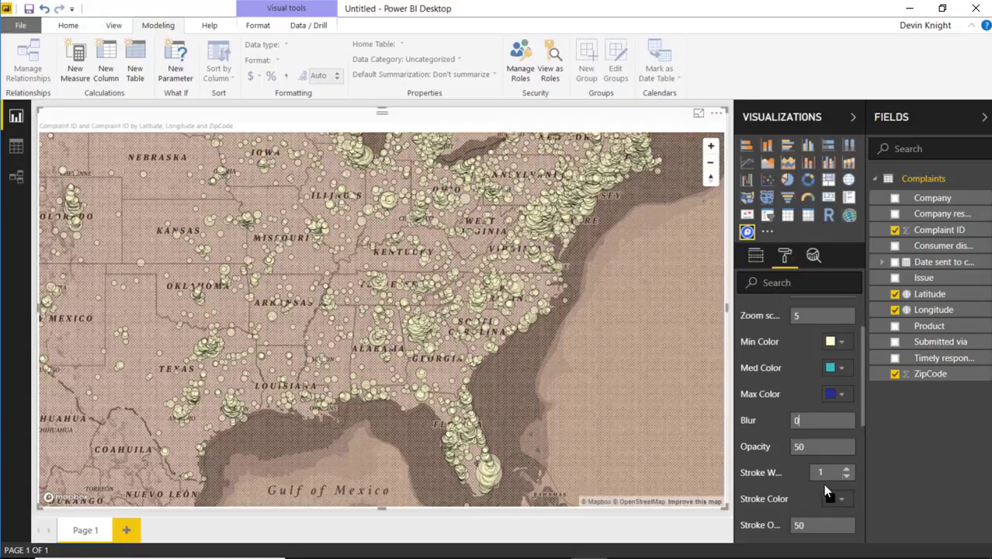
Turn on the Mapbox visual's Heatmap layer, show its settings, and inspect the point details over the northeastern United States.
{"action": "scroll", "coordinate": [780, 504], "scroll_direction": "down", "scroll_amount": 3}
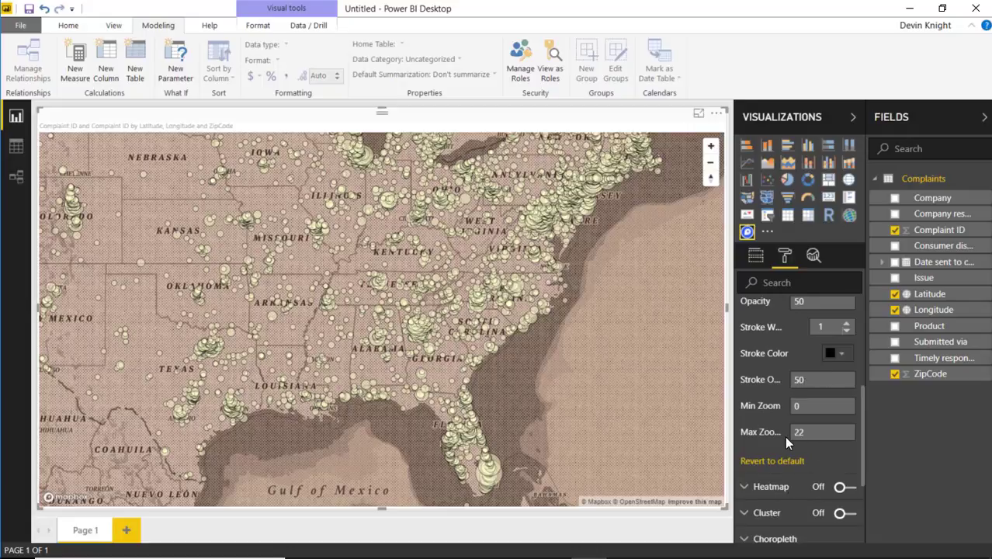
{"action": "scroll", "coordinate": [768, 401], "scroll_direction": "down", "scroll_amount": 3}
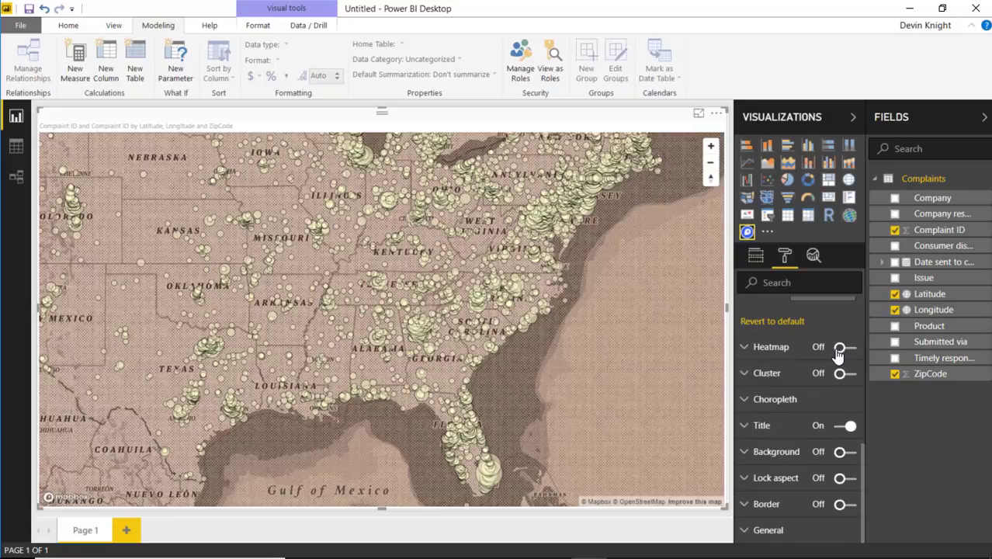
{"action": "left_click", "coordinate": [840, 350]}
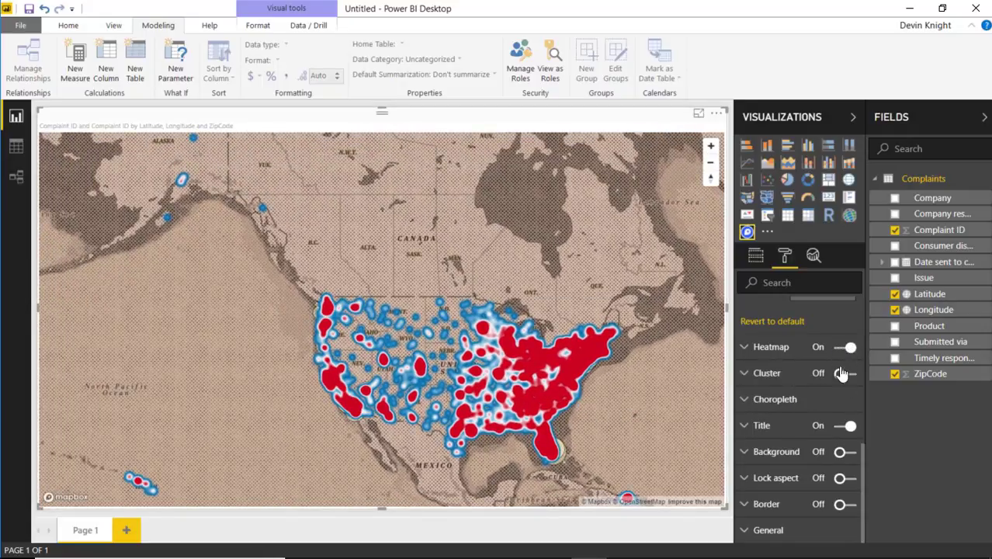
{"action": "left_click", "coordinate": [745, 349]}
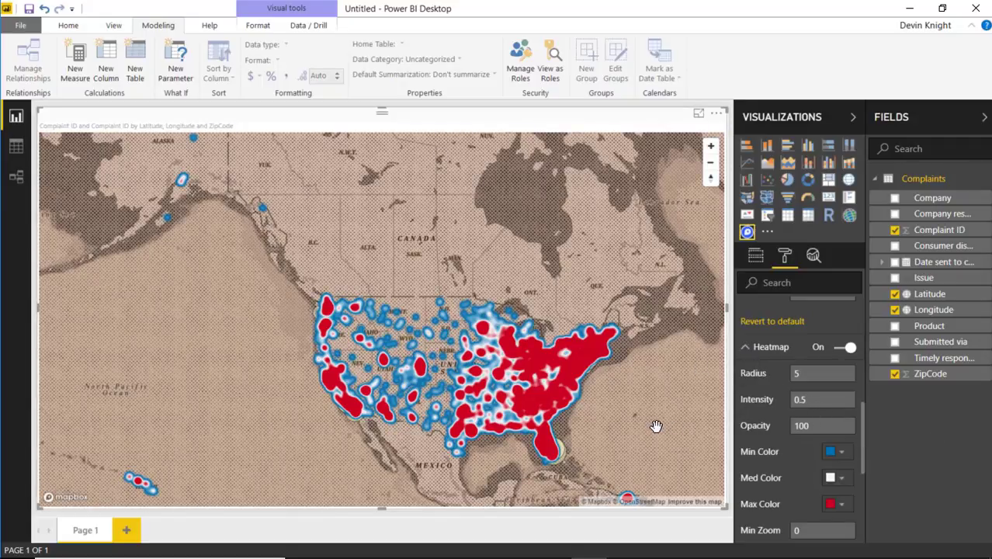
{"action": "mouse_move", "coordinate": [602, 341]}
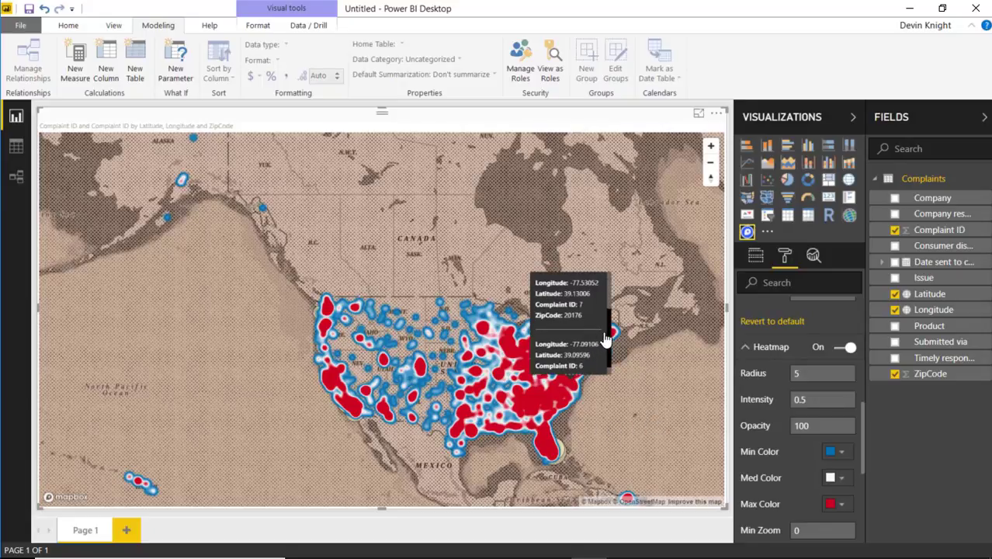
Set the heatmap radius to 2 and examine the hot spots from the whole country down to the northeastern coast.
{"action": "scroll", "coordinate": [617, 357], "scroll_direction": "up", "scroll_amount": 2}
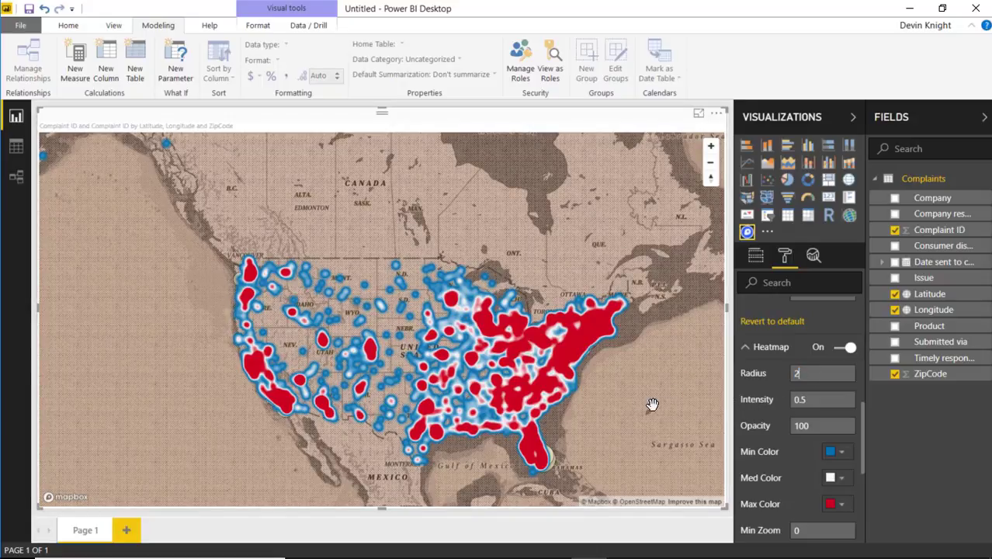
{"action": "scroll", "coordinate": [636, 400], "scroll_direction": "down", "scroll_amount": 1}
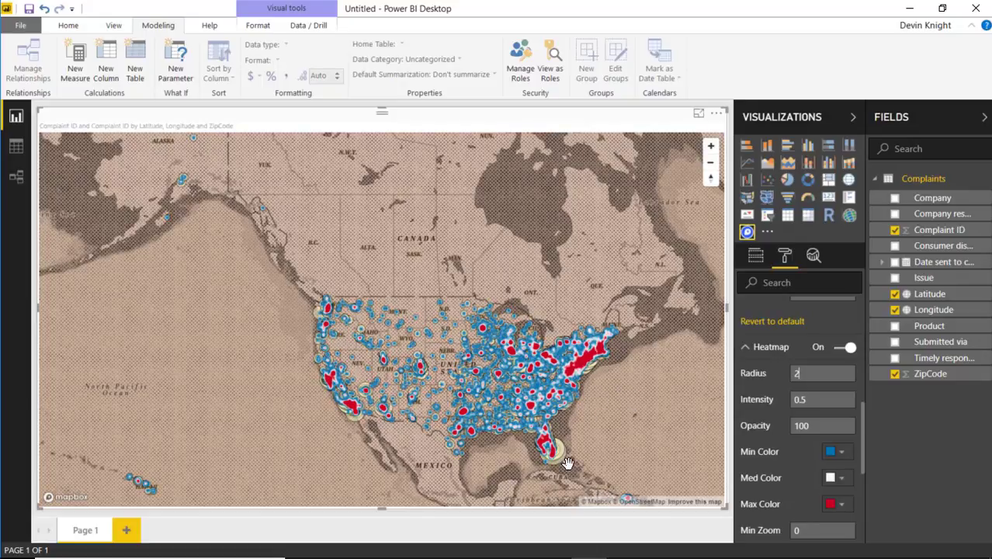
{"action": "scroll", "coordinate": [567, 463], "scroll_direction": "up", "scroll_amount": 2}
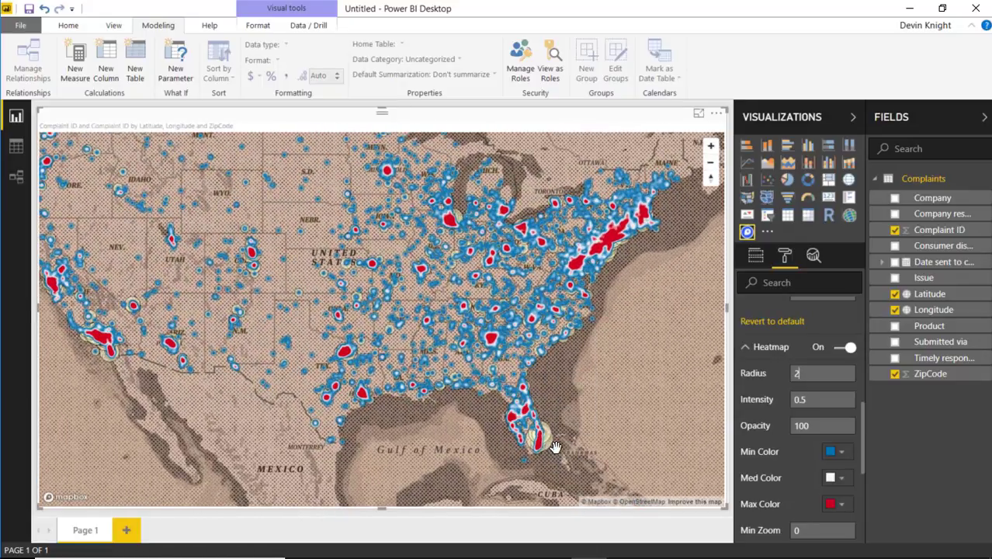
{"action": "scroll", "coordinate": [632, 463], "scroll_direction": "up", "scroll_amount": 1}
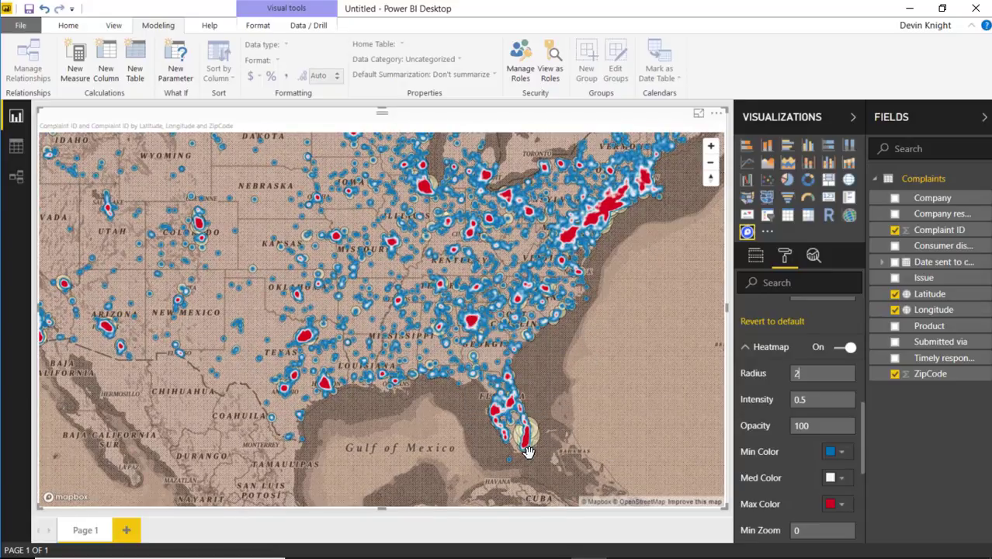
{"action": "mouse_move", "coordinate": [531, 461]}
{"action": "mouse_move", "coordinate": [612, 214]}
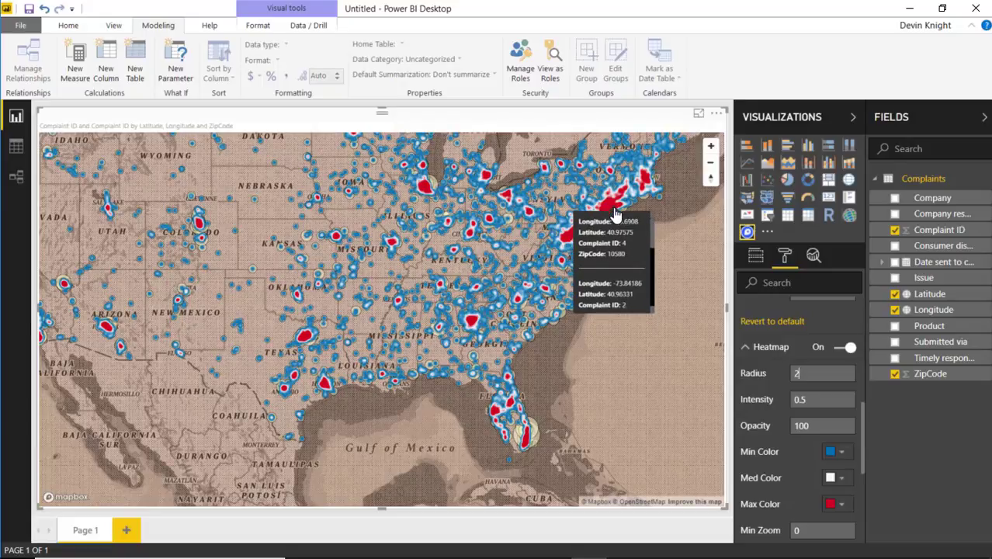
{"action": "scroll", "coordinate": [652, 244], "scroll_direction": "up", "scroll_amount": 4}
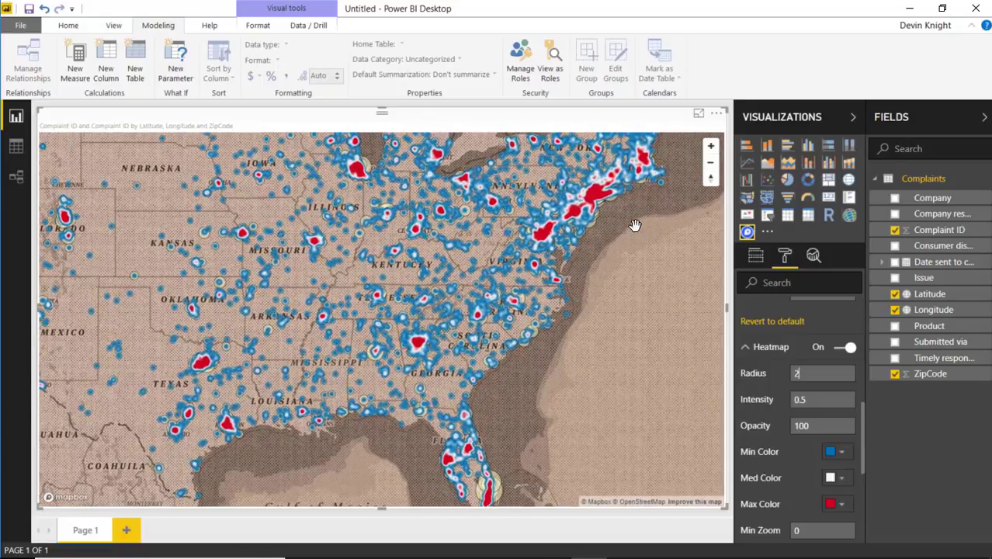
{"action": "scroll", "coordinate": [582, 307], "scroll_direction": "up", "scroll_amount": 4}
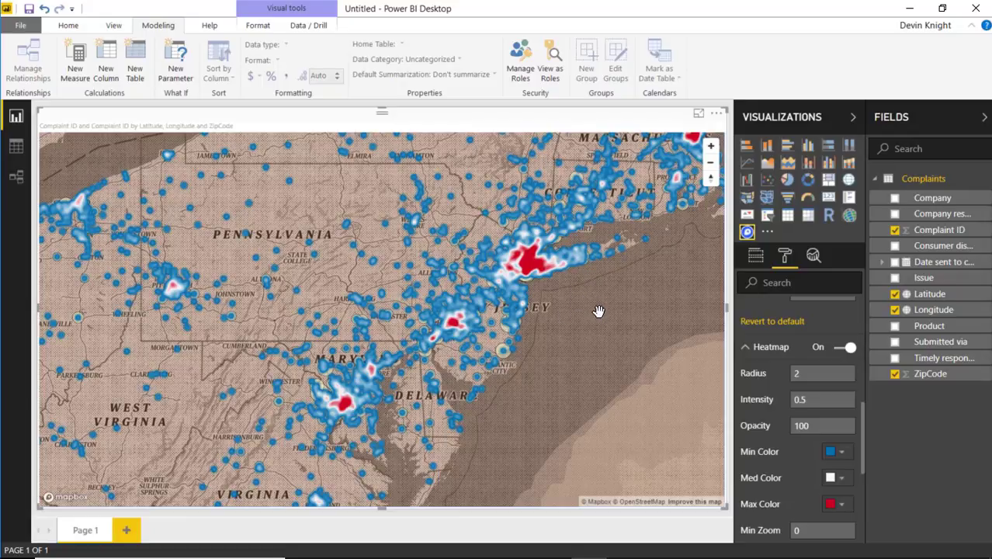
Collapse the Heatmap settings and turn off the Circle layer so that only the heatmap is drawn.
{"action": "left_click", "coordinate": [747, 347]}
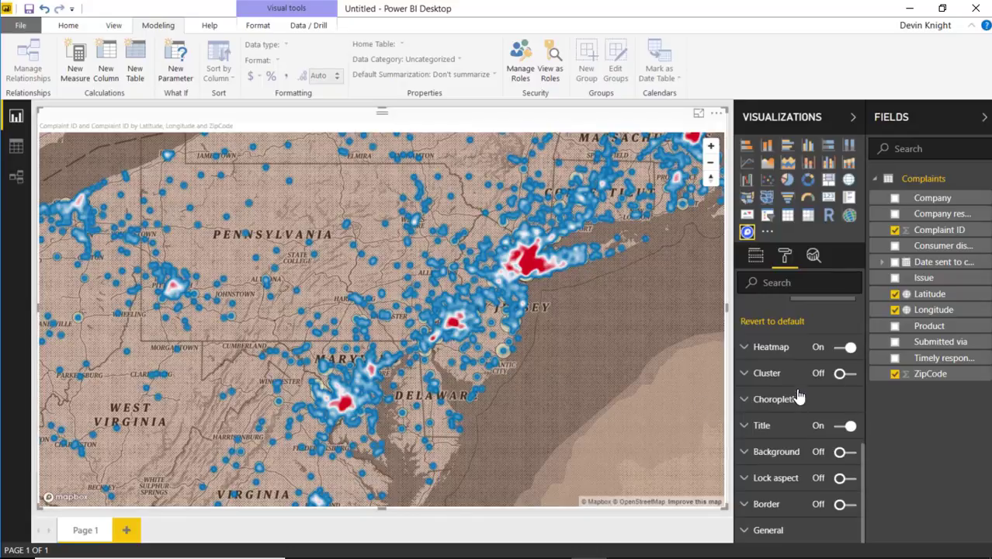
{"action": "left_click", "coordinate": [838, 376]}
{"action": "scroll", "coordinate": [822, 386], "scroll_direction": "up", "scroll_amount": 5}
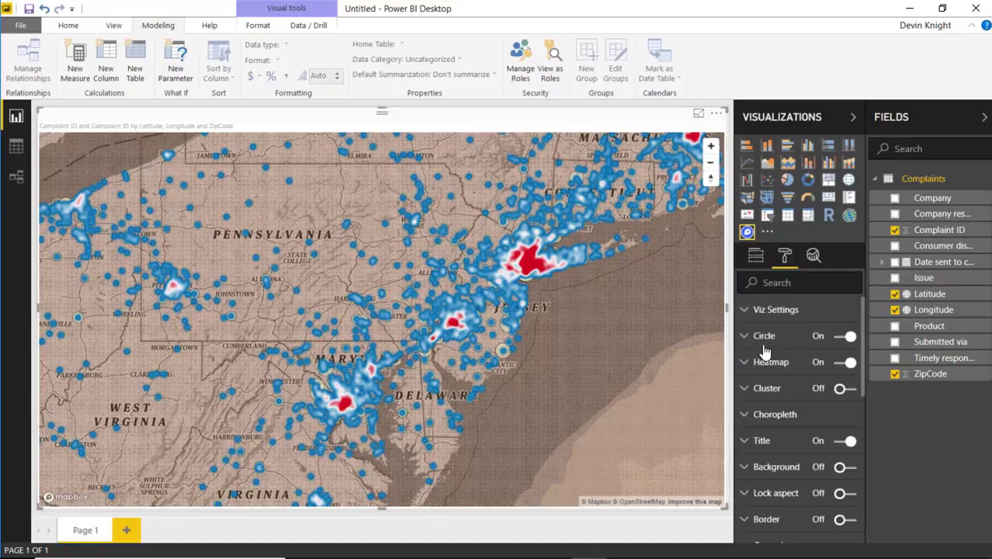
{"action": "left_click", "coordinate": [849, 336]}
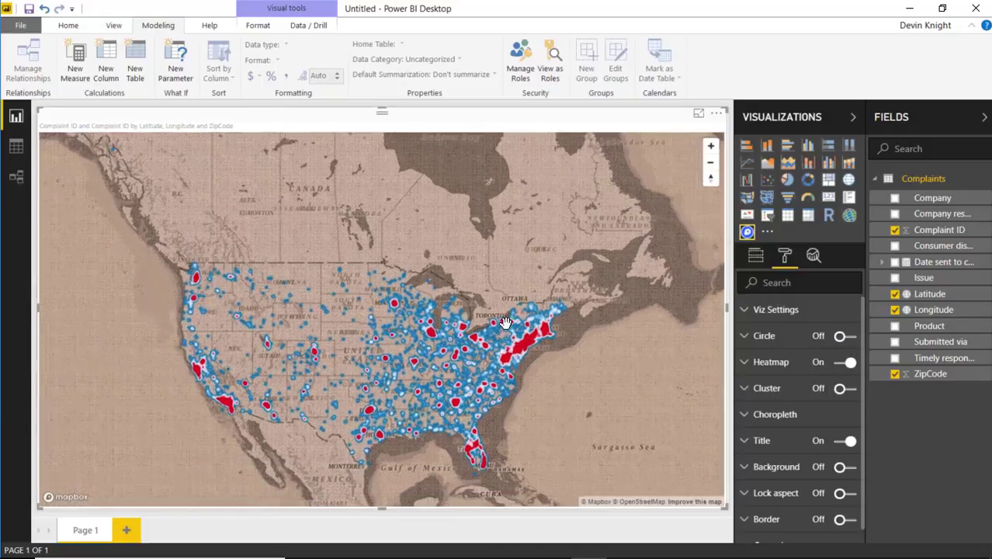
Set the heatmap radius to 3 and collapse the Heatmap settings.
{"action": "left_click", "coordinate": [749, 362]}
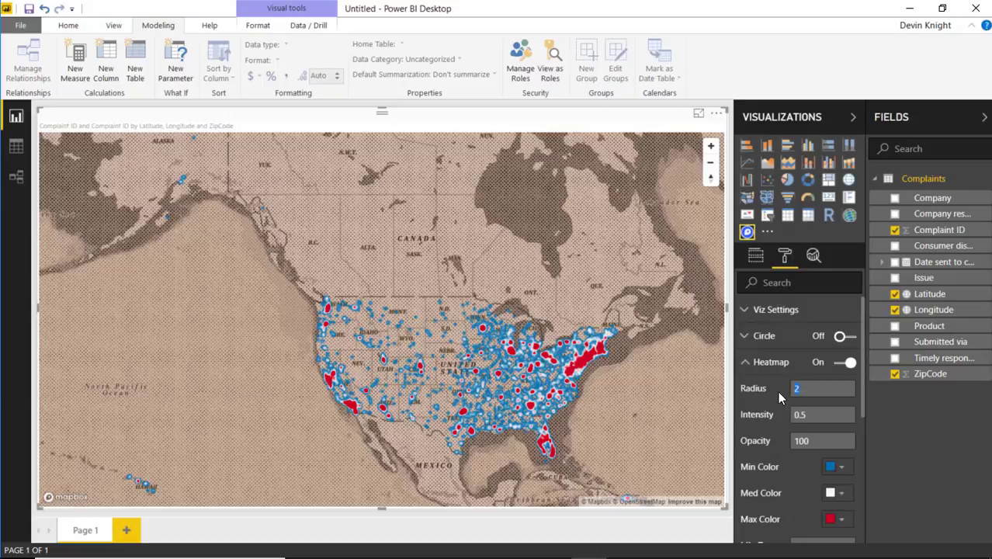
{"action": "type", "text": "3"}
{"action": "key", "text": "Return"}
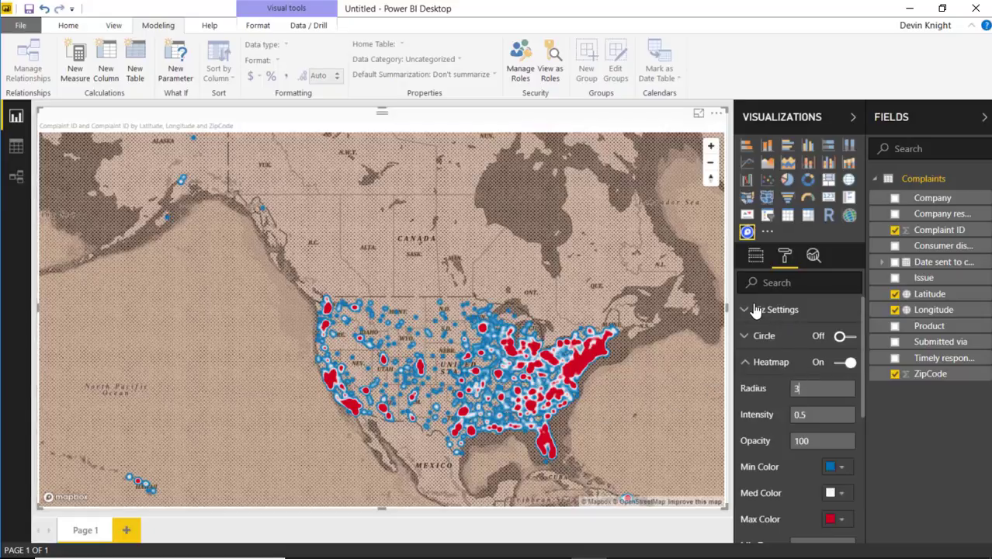
{"action": "left_click", "coordinate": [776, 362]}
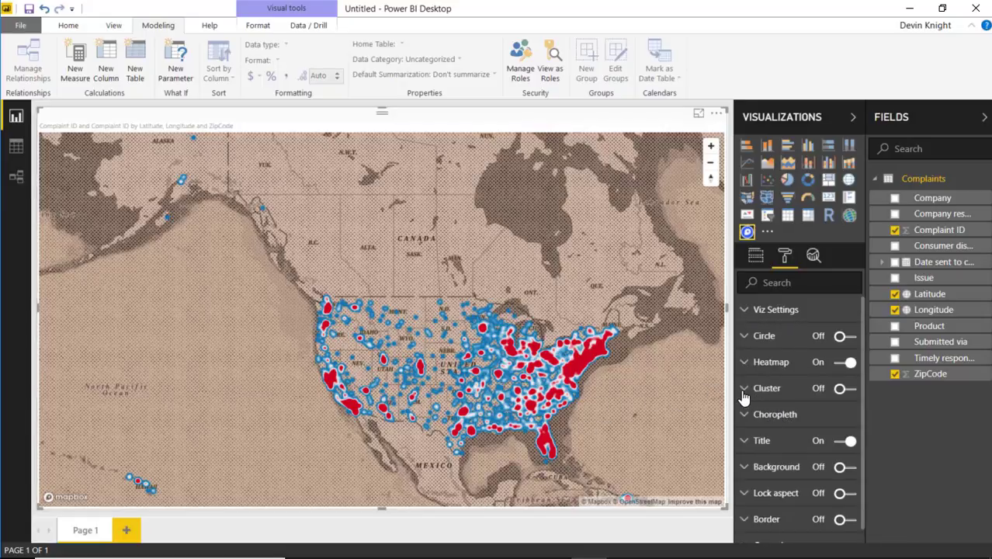
Replace the Heatmap layer with the Cluster layer and inspect the complaint counts of the clusters across the United States.
{"action": "left_click", "coordinate": [846, 362]}
{"action": "left_click", "coordinate": [846, 388]}
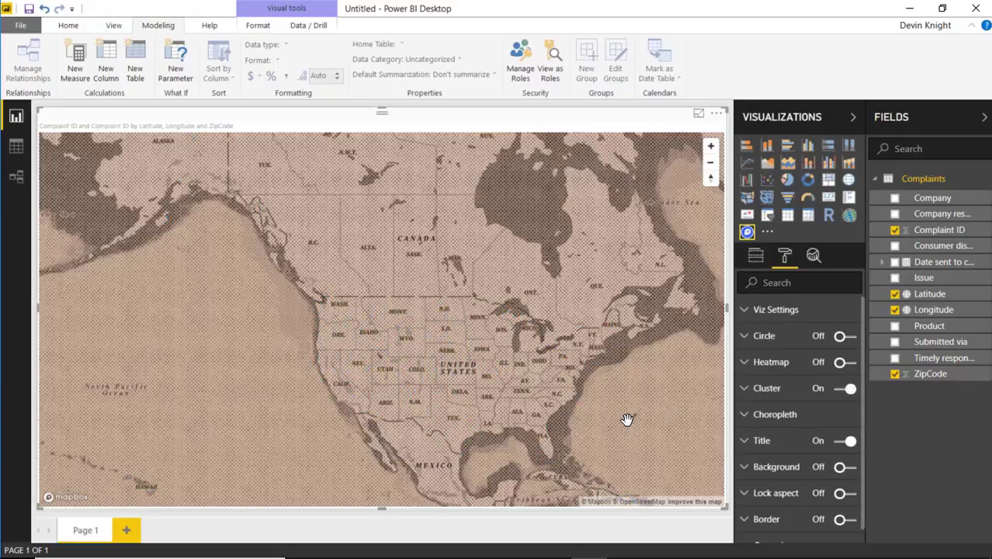
{"action": "scroll", "coordinate": [599, 419], "scroll_direction": "up", "scroll_amount": 2}
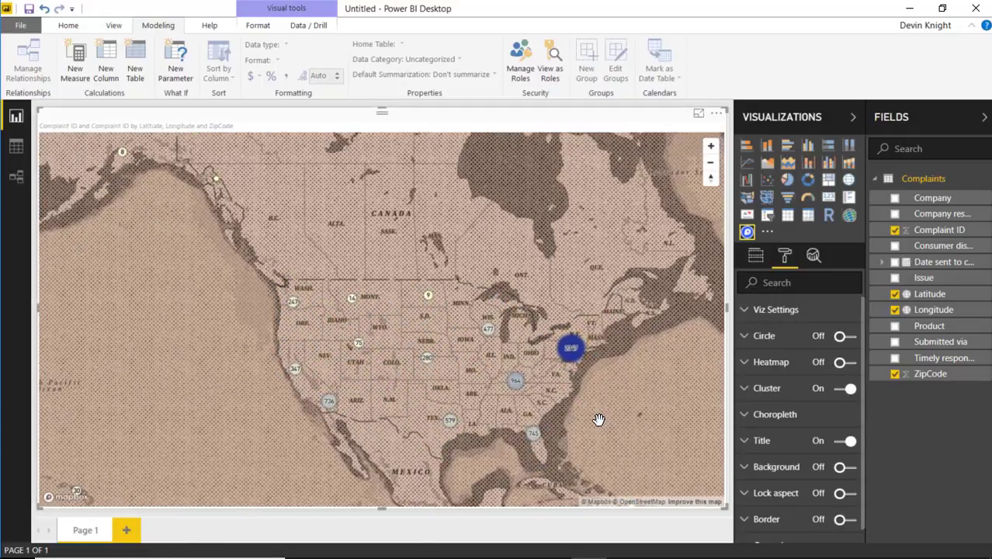
{"action": "scroll", "coordinate": [598, 420], "scroll_direction": "up", "scroll_amount": 2}
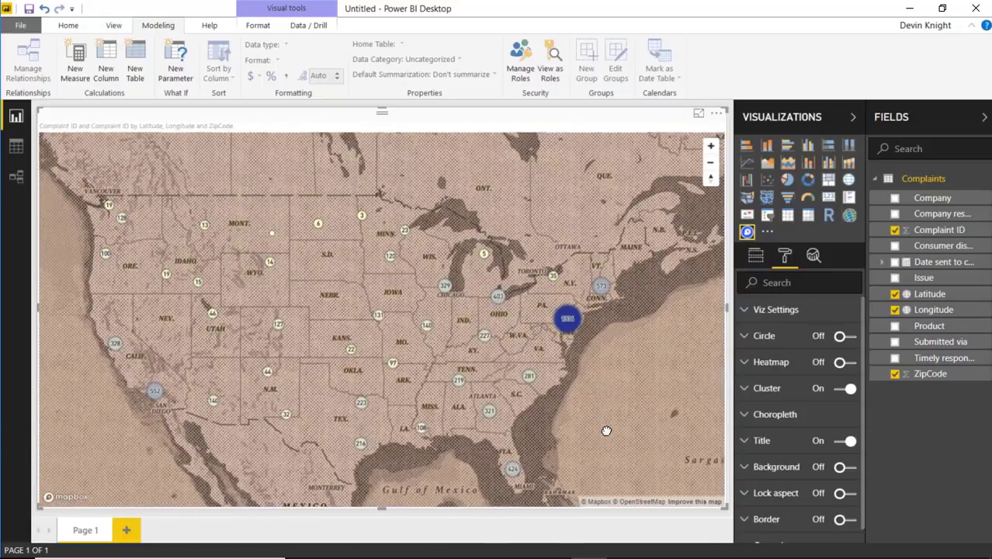
{"action": "mouse_move", "coordinate": [603, 333]}
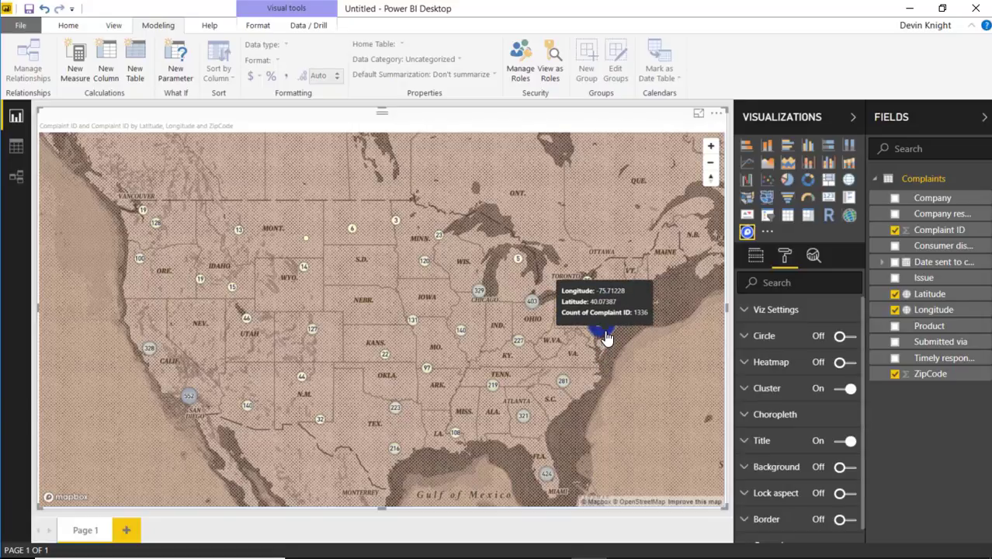
{"action": "mouse_move", "coordinate": [554, 482]}
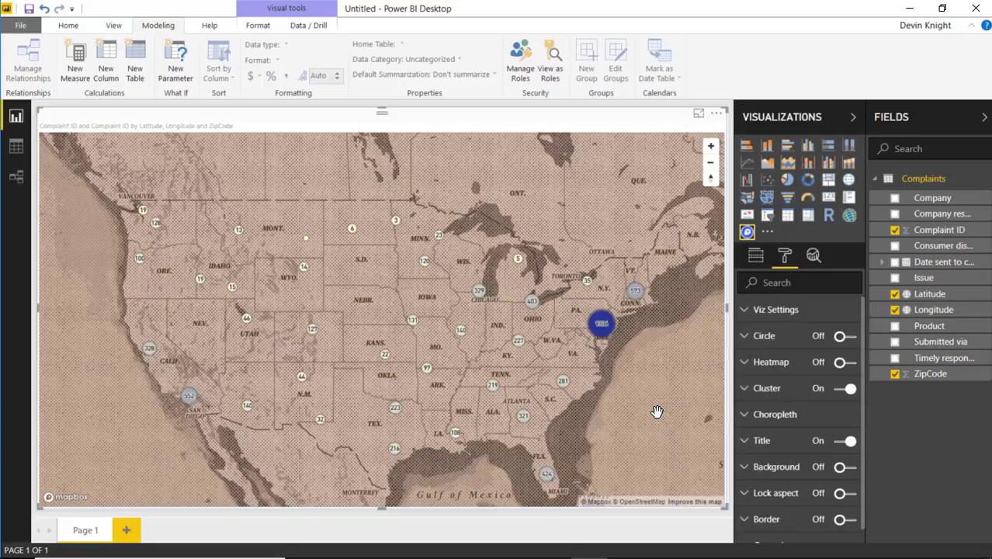
Examine the Choropleth settings, including the vector tile, source layer, vector property and color options.
{"action": "left_click", "coordinate": [745, 414]}
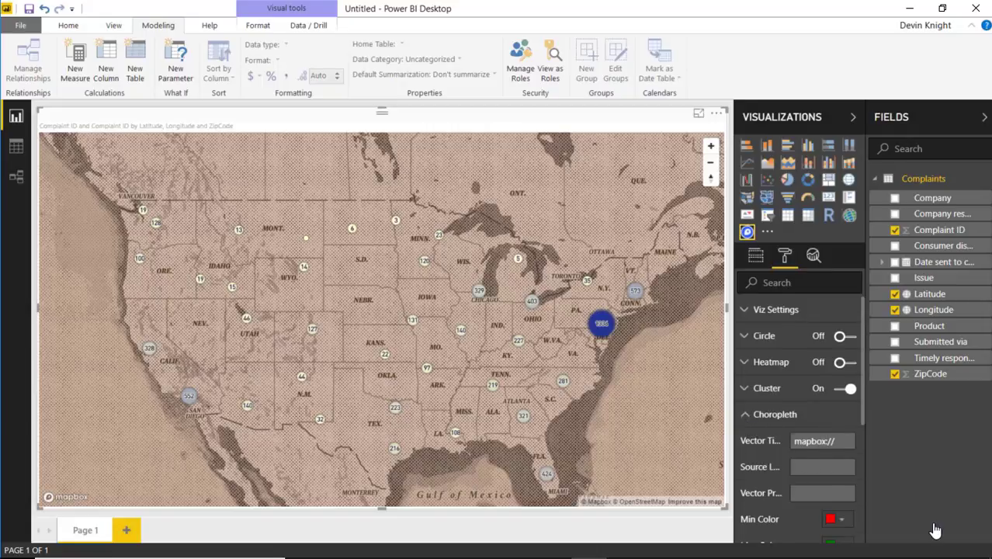
{"action": "left_click", "coordinate": [745, 418]}
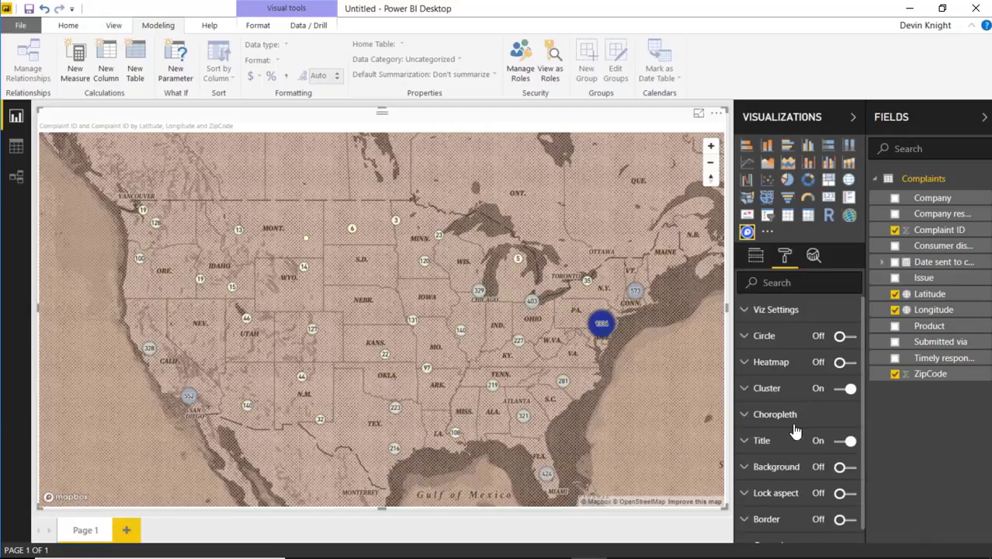
{"action": "left_click", "coordinate": [745, 417]}
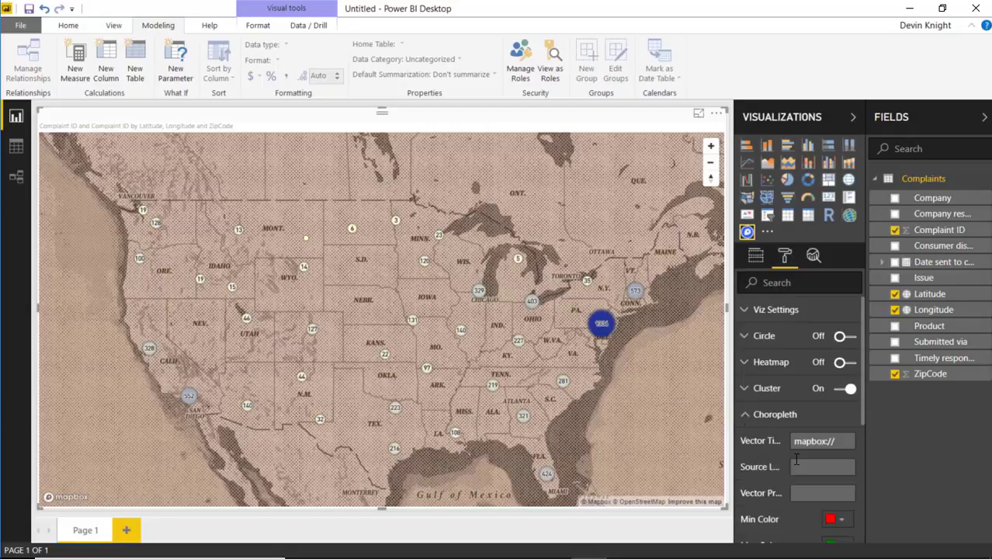
{"action": "scroll", "coordinate": [768, 443], "scroll_direction": "down", "scroll_amount": 3}
{"action": "scroll", "coordinate": [769, 433], "scroll_direction": "up", "scroll_amount": 3}
{"action": "left_click", "coordinate": [745, 416]}
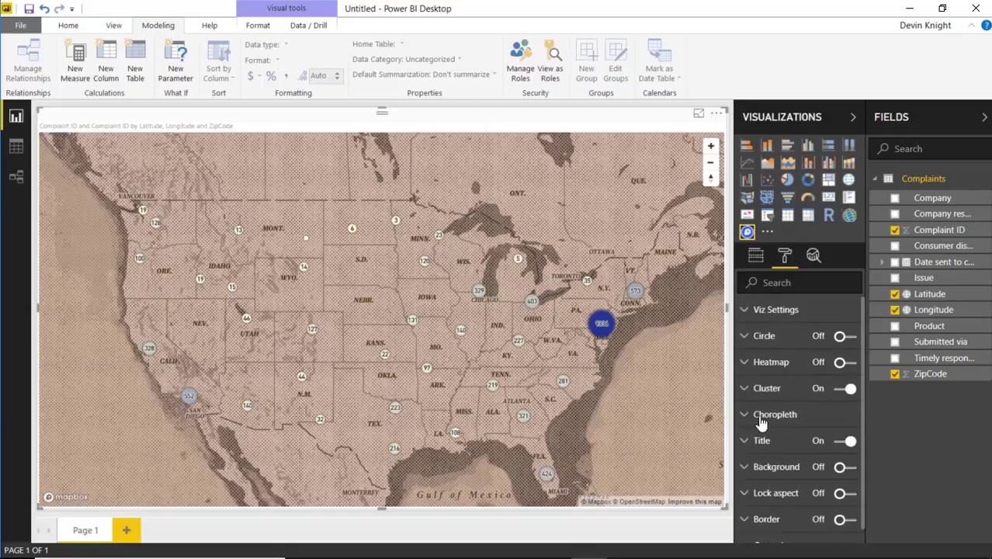
Turn off the Cluster layer, turn the Heatmap layer back on, and reposition the map around the United States.
{"action": "left_click", "coordinate": [846, 388]}
{"action": "left_click", "coordinate": [845, 361]}
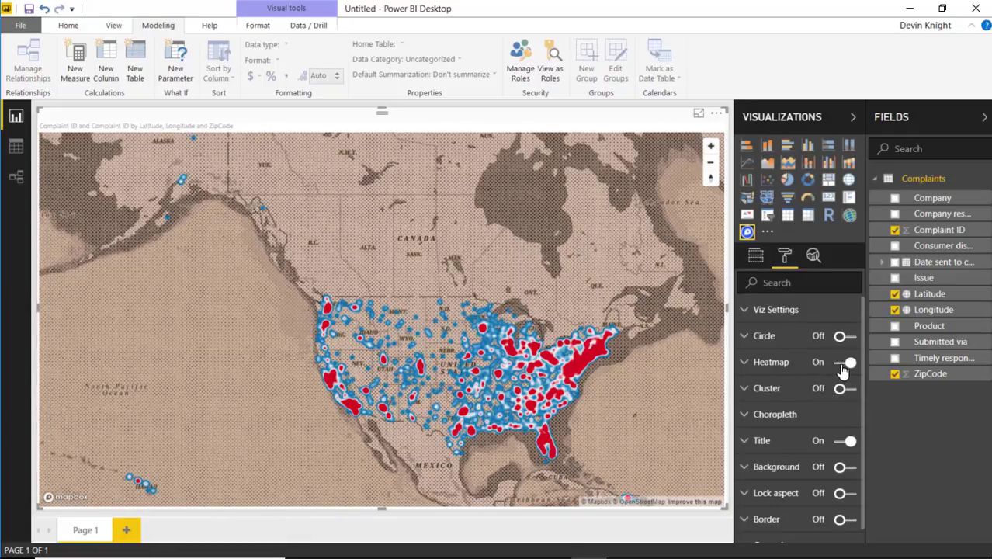
{"action": "left_click_drag", "start_coordinate": [589, 430], "coordinate": [620, 408]}
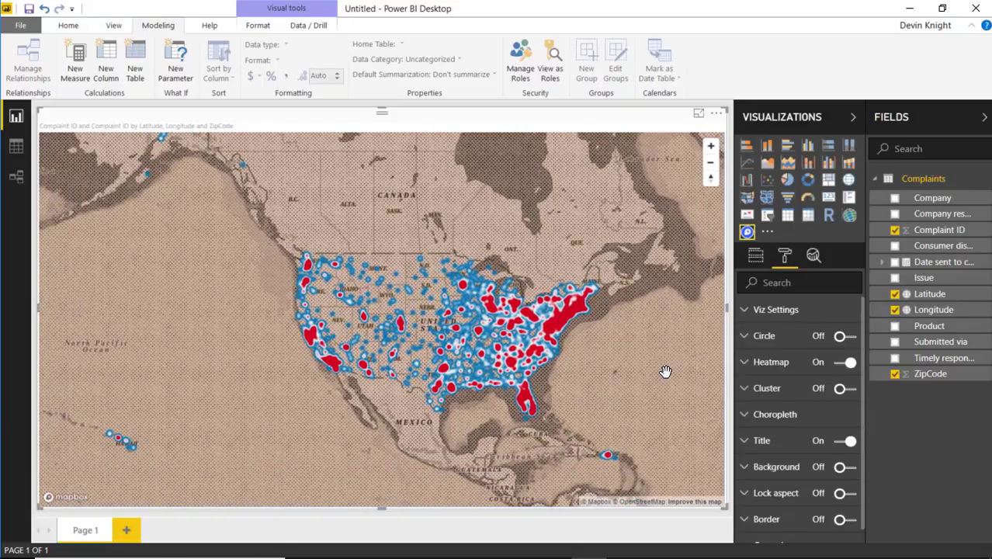